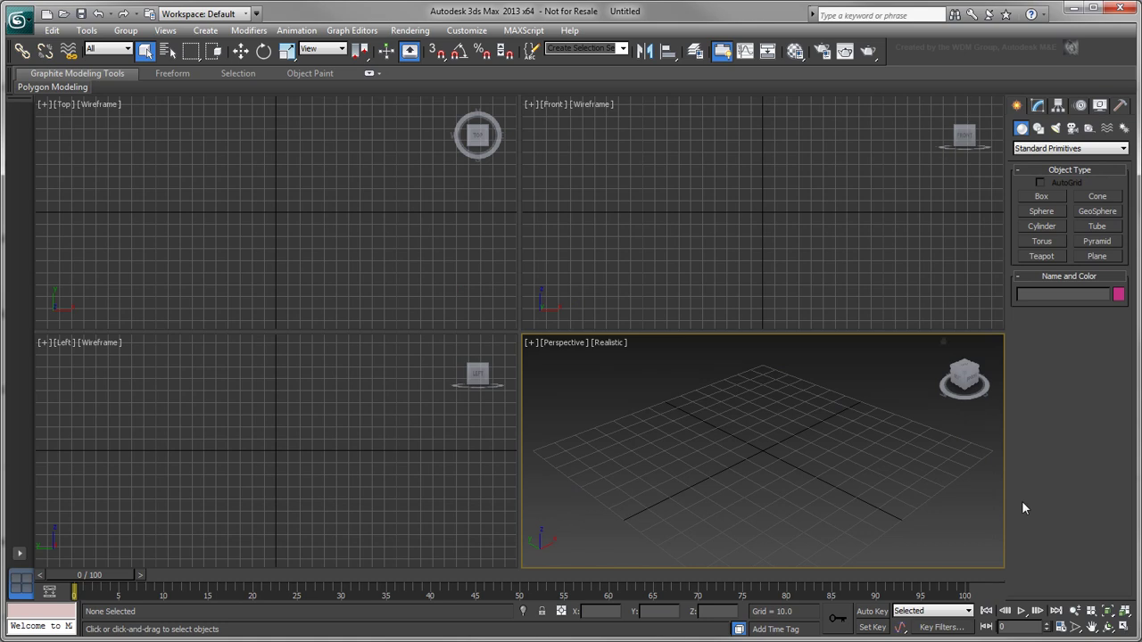
- Maximize the Perspective view and create a CATParent with the Base Human preset at the grid's center
{"action": "left_click", "coordinate": [1123, 626]}
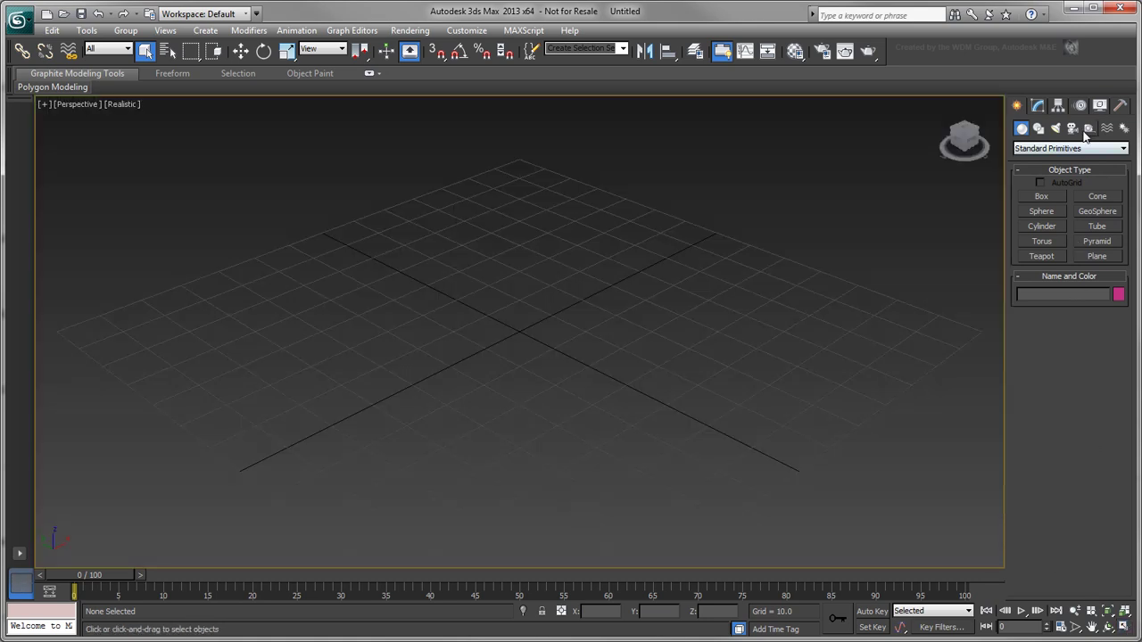
{"action": "left_click", "coordinate": [1090, 128]}
{"action": "left_click", "coordinate": [1087, 148]}
{"action": "left_click", "coordinate": [1082, 226]}
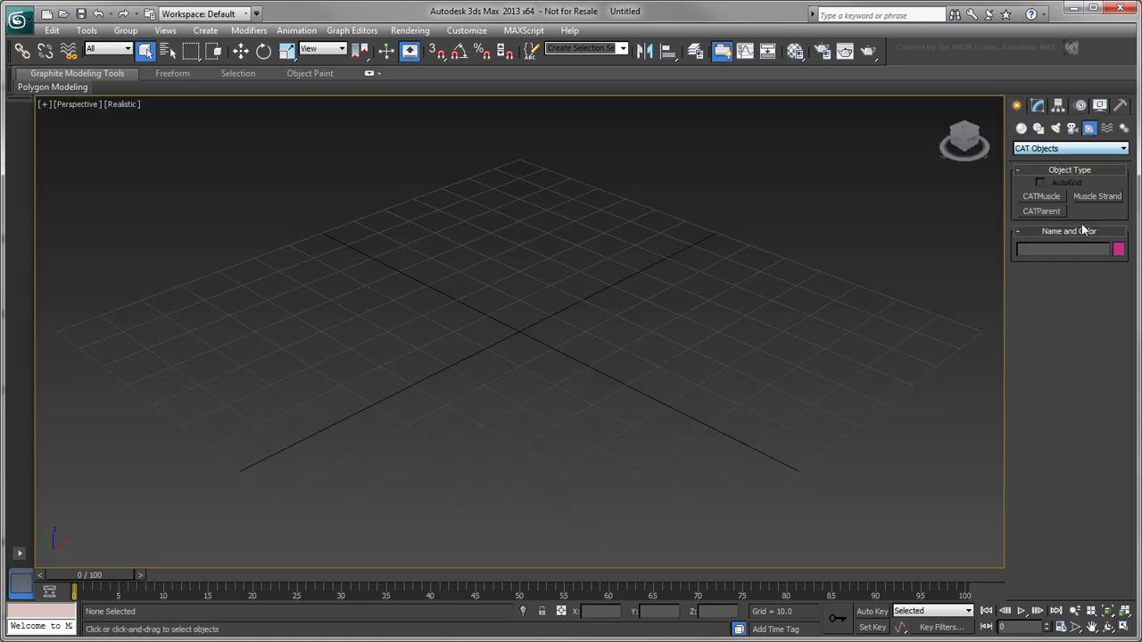
{"action": "left_click", "coordinate": [1042, 211]}
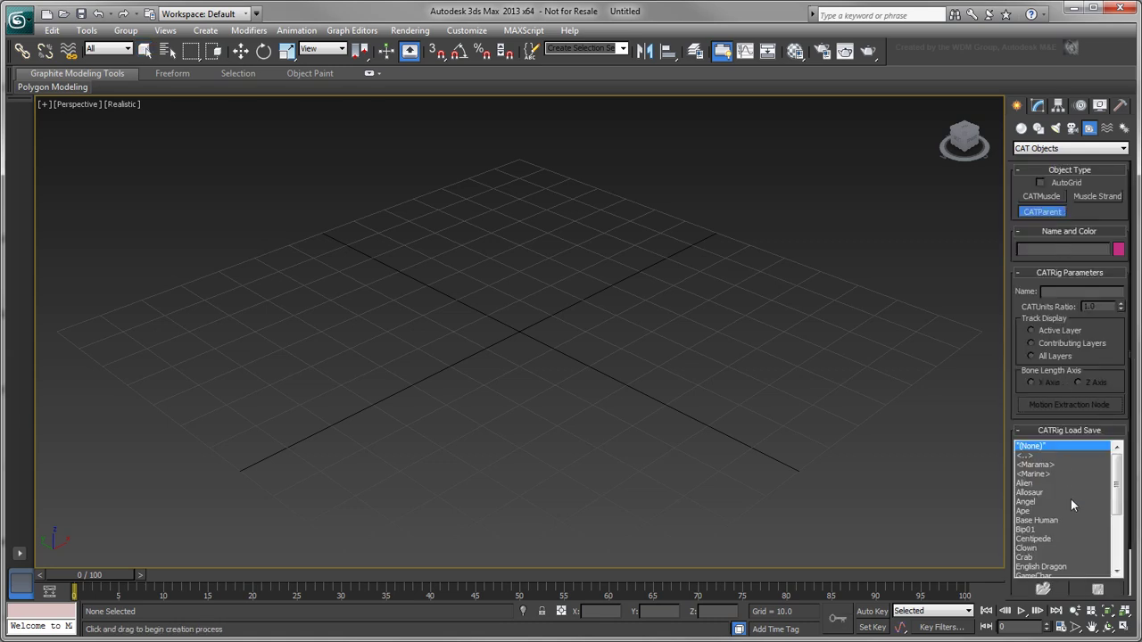
{"action": "left_click", "coordinate": [1062, 520]}
{"action": "left_click_drag", "start_coordinate": [523, 331], "coordinate": [1007, 351]}
{"action": "middle_click_drag", "start_coordinate": [764, 288], "coordinate": [743, 392]}
{"action": "scroll", "coordinate": [743, 392], "scroll_direction": "down", "scroll_amount": 5}
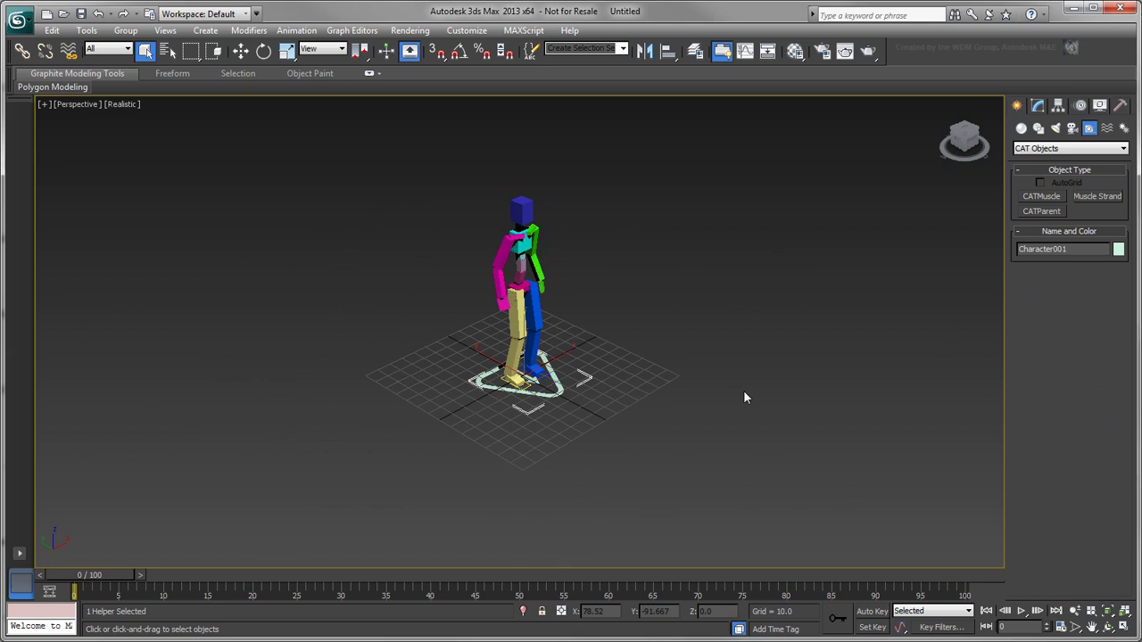
- Set the Base Human rig's CATUnits Ratio to 1.0
{"action": "left_click", "coordinate": [1038, 106]}
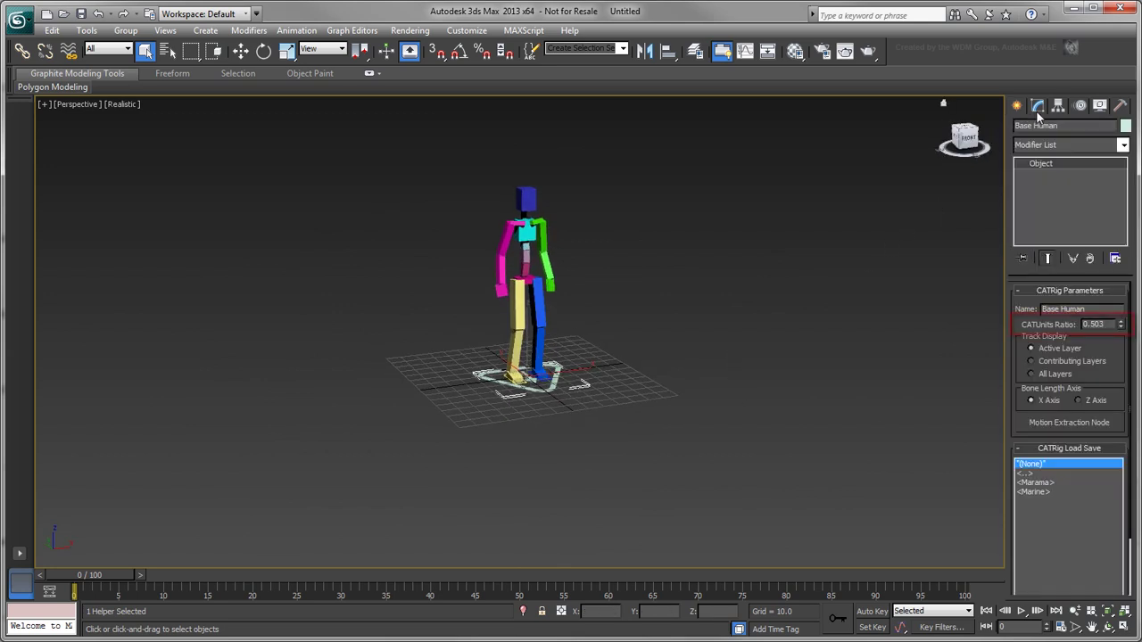
{"action": "double_click", "coordinate": [1096, 323]}
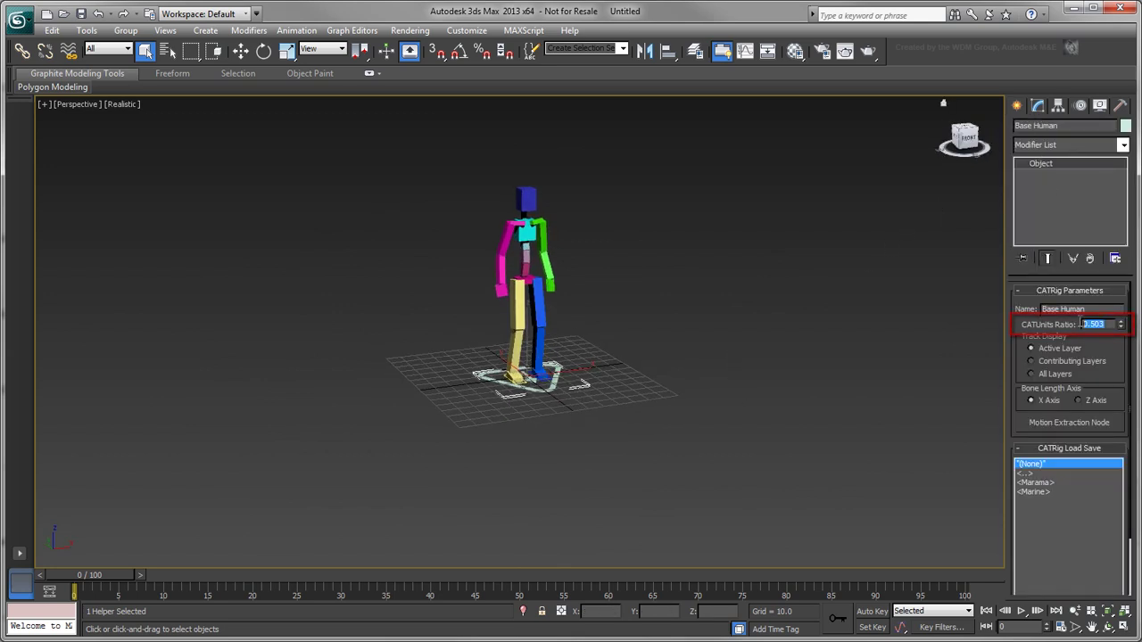
{"action": "type", "text": "1"}
{"action": "key", "text": "Return"}
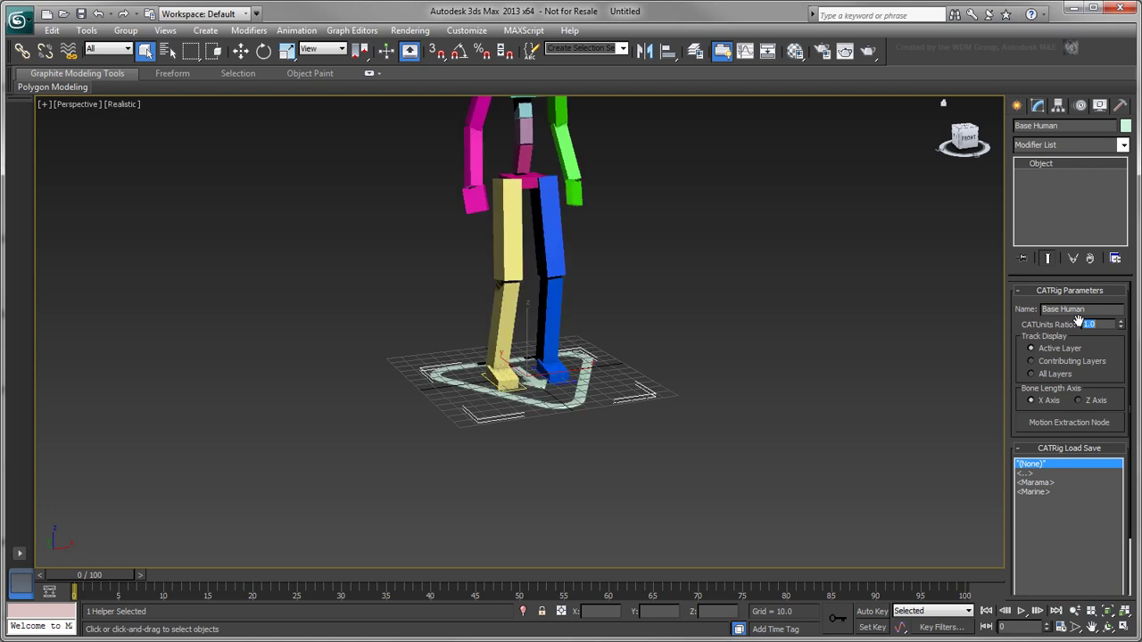
{"action": "middle_click_drag", "start_coordinate": [706, 302], "coordinate": [719, 394]}
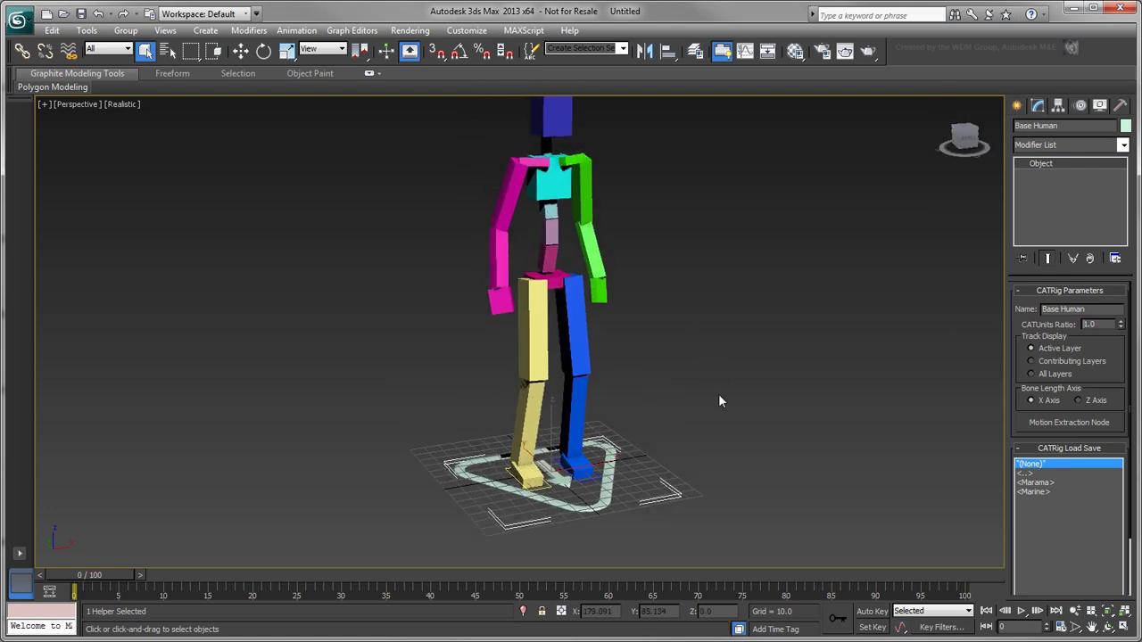
- Move the rig's base to the world origin by zeroing its X and Y positions
{"action": "left_click", "coordinate": [241, 51]}
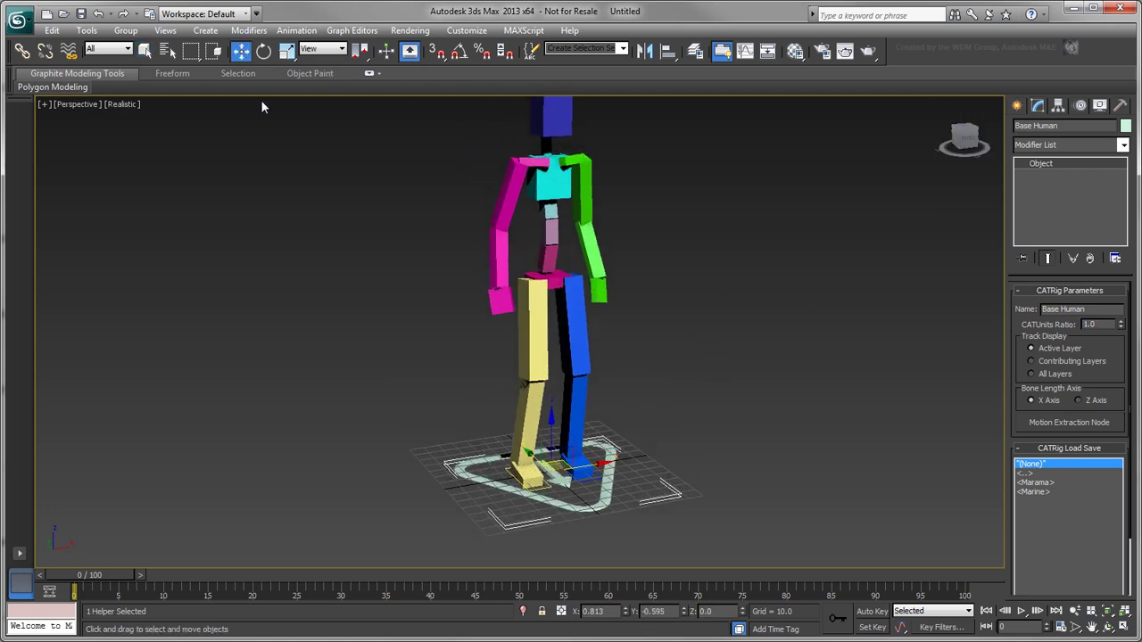
{"action": "right_click", "coordinate": [626, 613]}
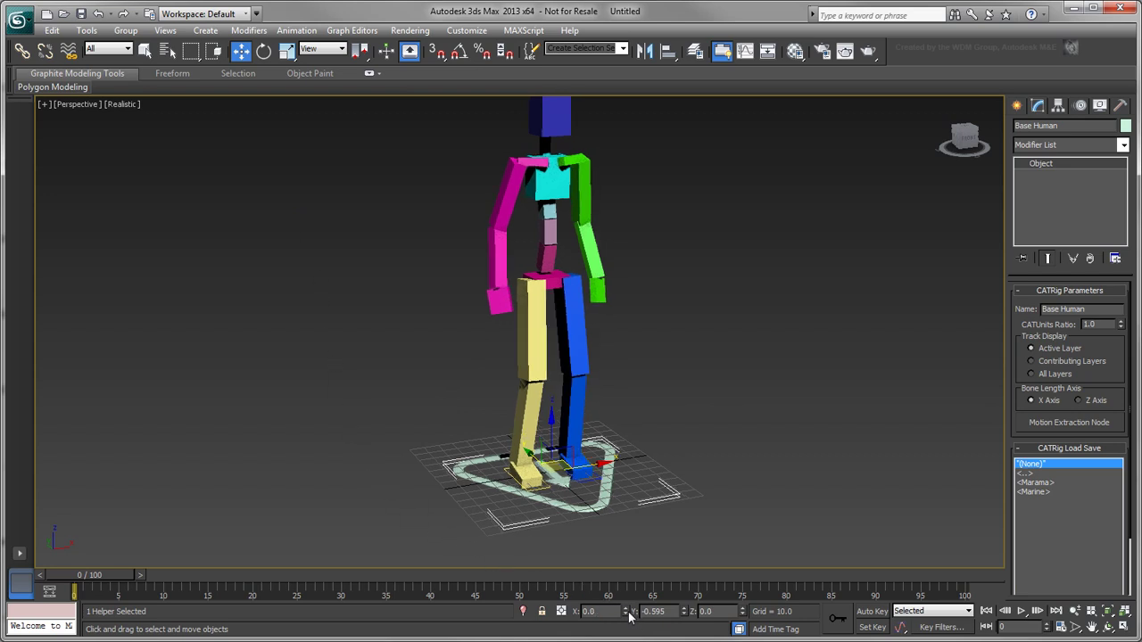
{"action": "right_click", "coordinate": [684, 615]}
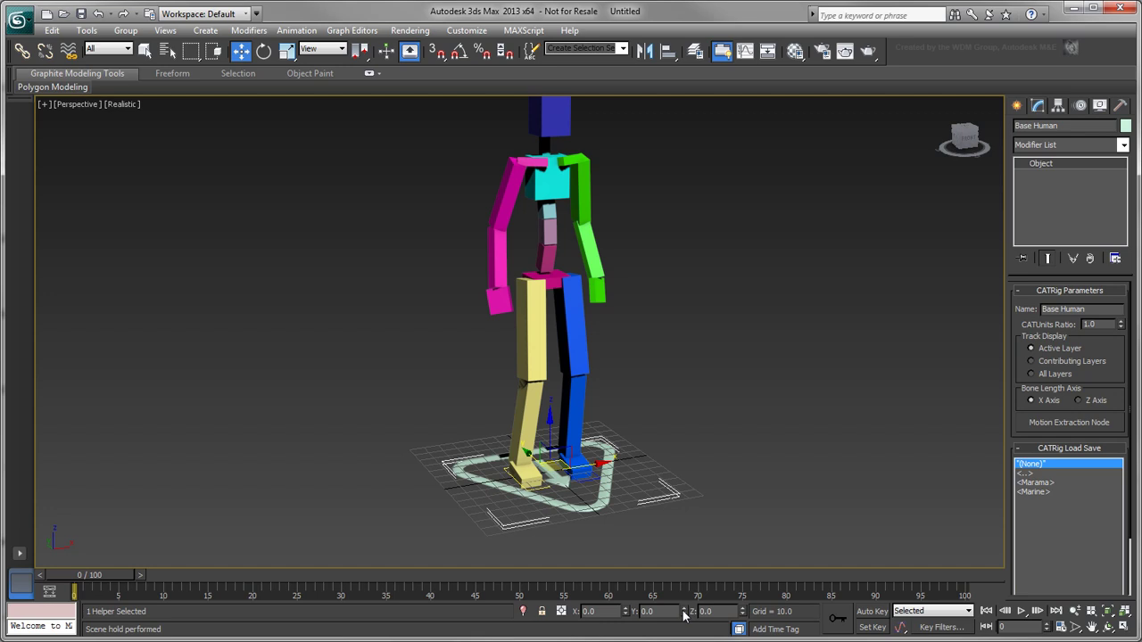
- Rename the rig as CATrig_ and check the prefix on a leg bone and the middle spine bone
{"action": "left_click_drag", "start_coordinate": [1104, 310], "coordinate": [1037, 309]}
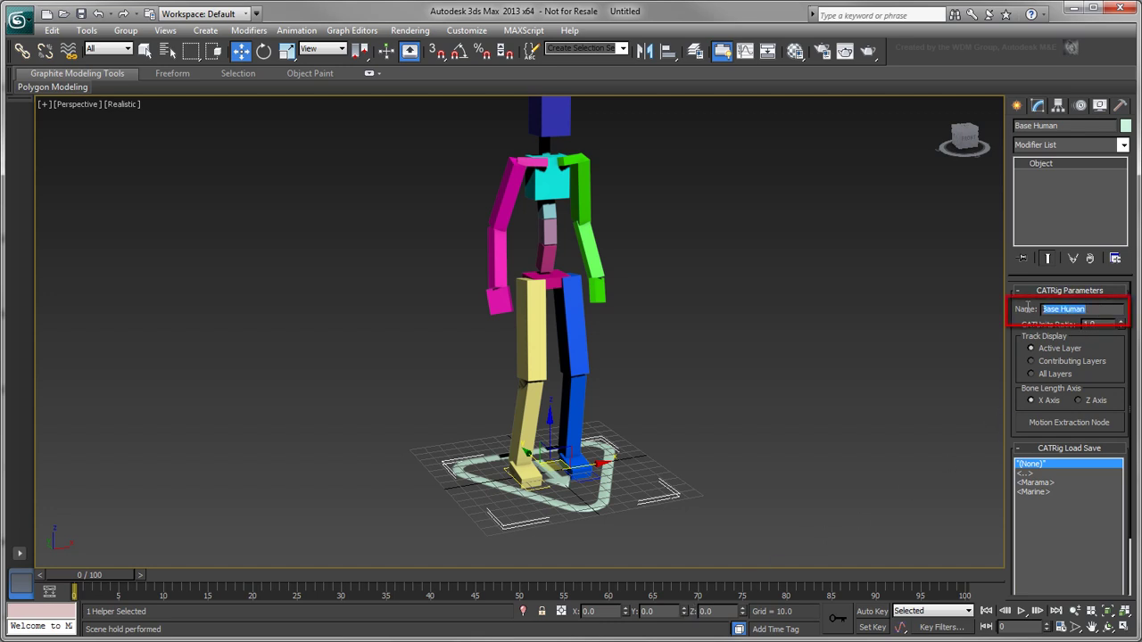
{"action": "type", "text": "CATRig_"}
{"action": "left_click", "coordinate": [576, 317]}
{"action": "left_click", "coordinate": [550, 231]}
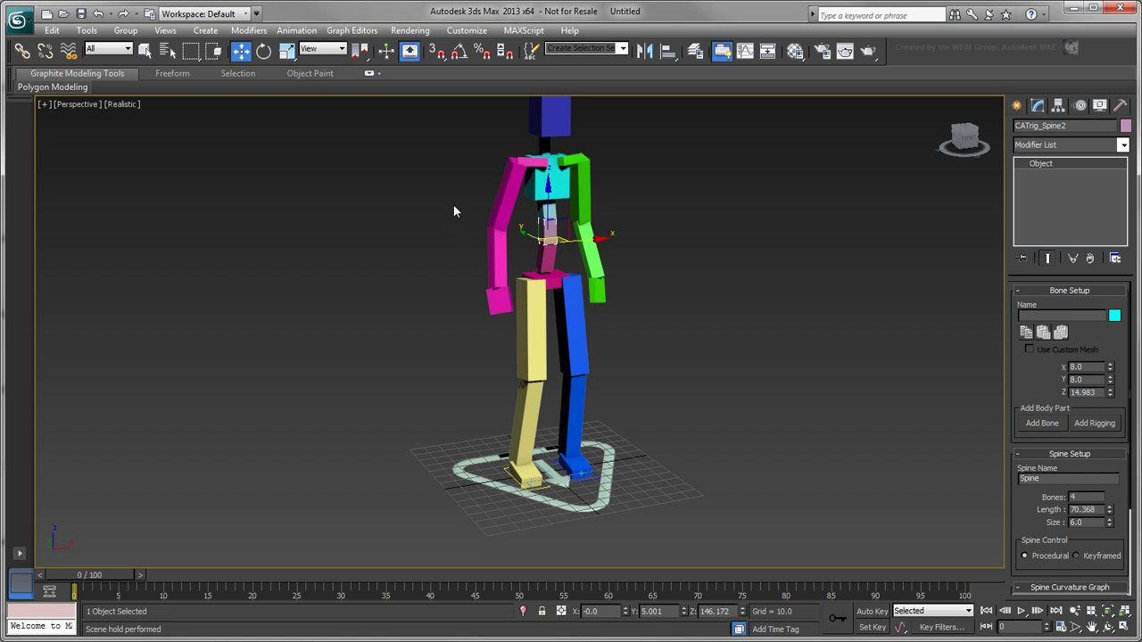
- Rotate the left upper arm bone to X -180, Y 0 and Z 0 so it extends straight sideways
{"action": "middle_click_drag", "start_coordinate": [453, 209], "coordinate": [458, 255]}
{"action": "left_click", "coordinate": [265, 53]}
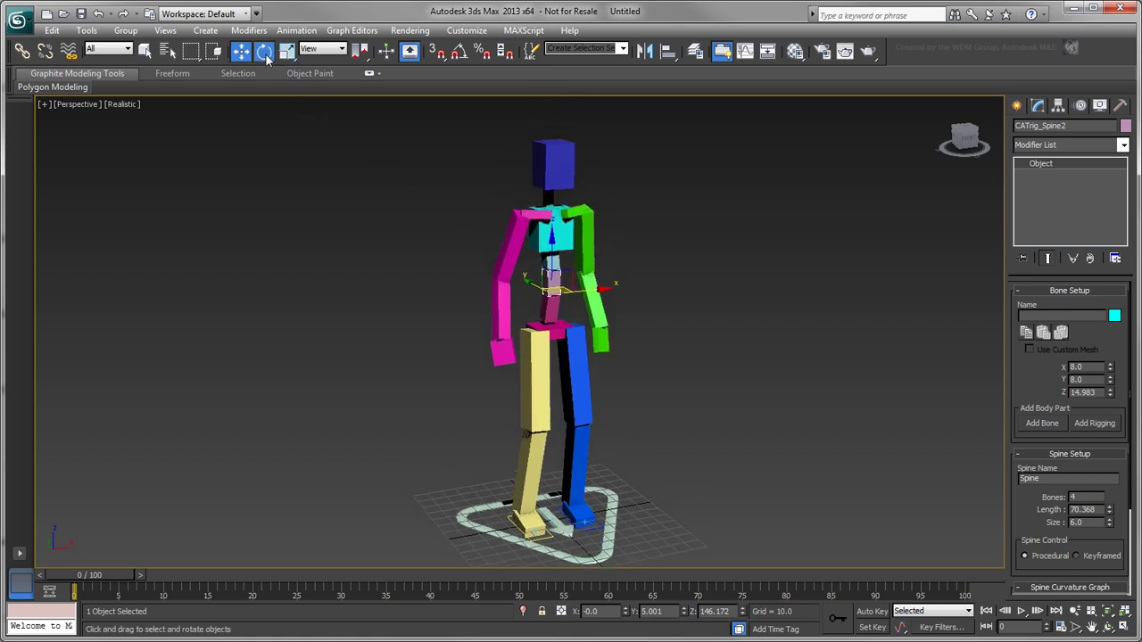
{"action": "left_click", "coordinate": [585, 223]}
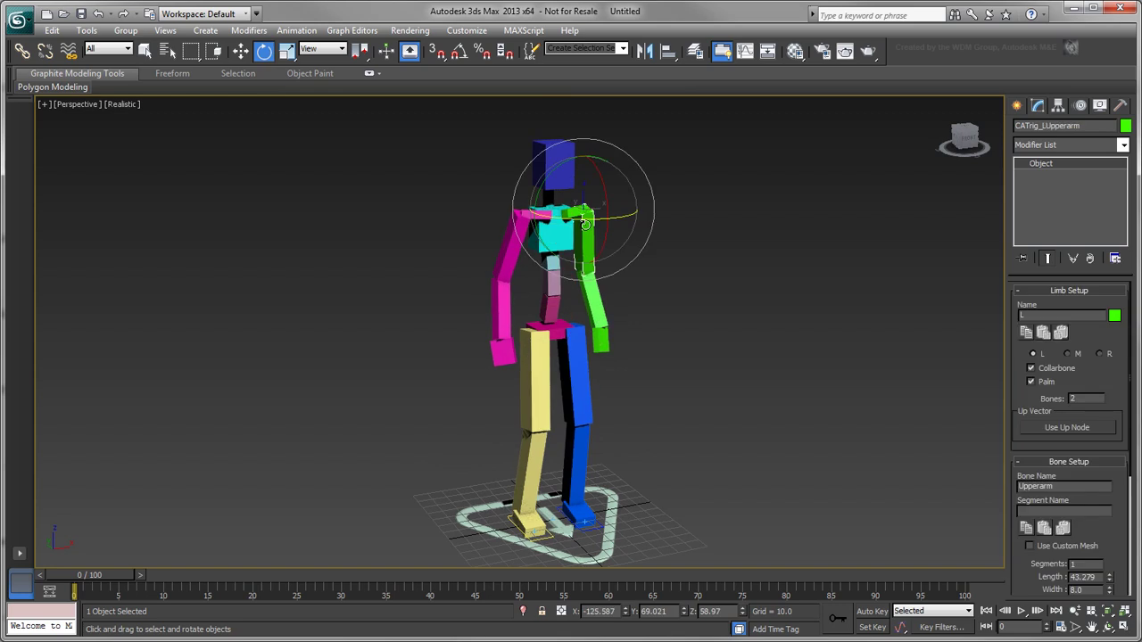
{"action": "left_click_drag", "start_coordinate": [620, 612], "coordinate": [561, 631]}
{"action": "type", "text": "-180"}
{"action": "key", "text": "Tab"}
{"action": "type", "text": "0"}
{"action": "key", "text": "shift+Tab"}
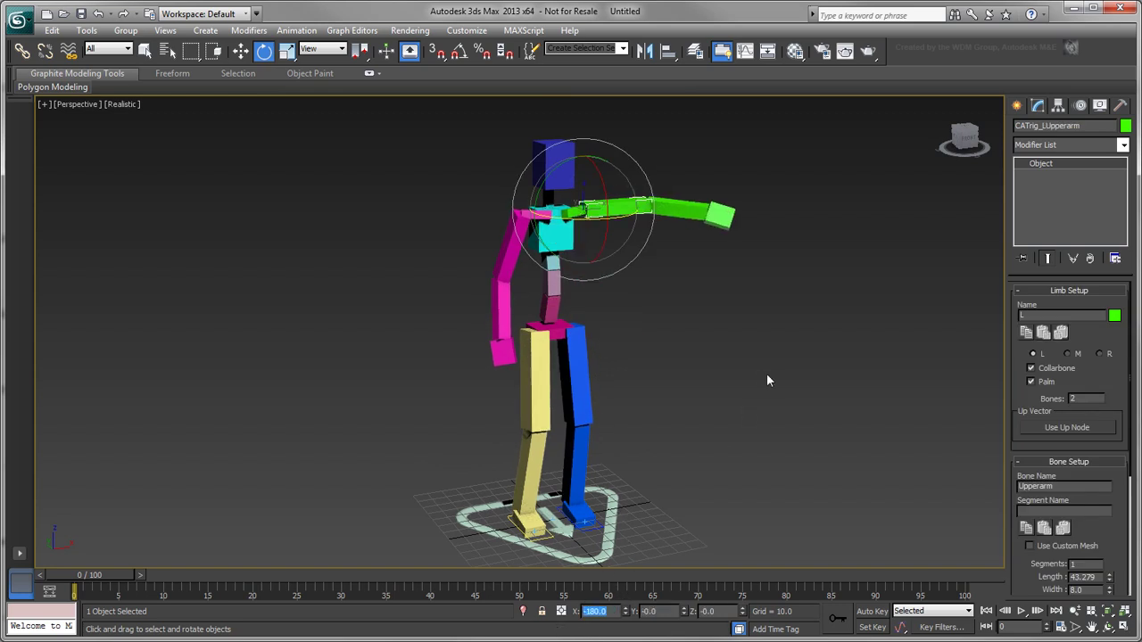
- Set the left forearm's rotation to X -180, Y 0 and Z 0 to align it with the upper arm
{"action": "left_click", "coordinate": [687, 217]}
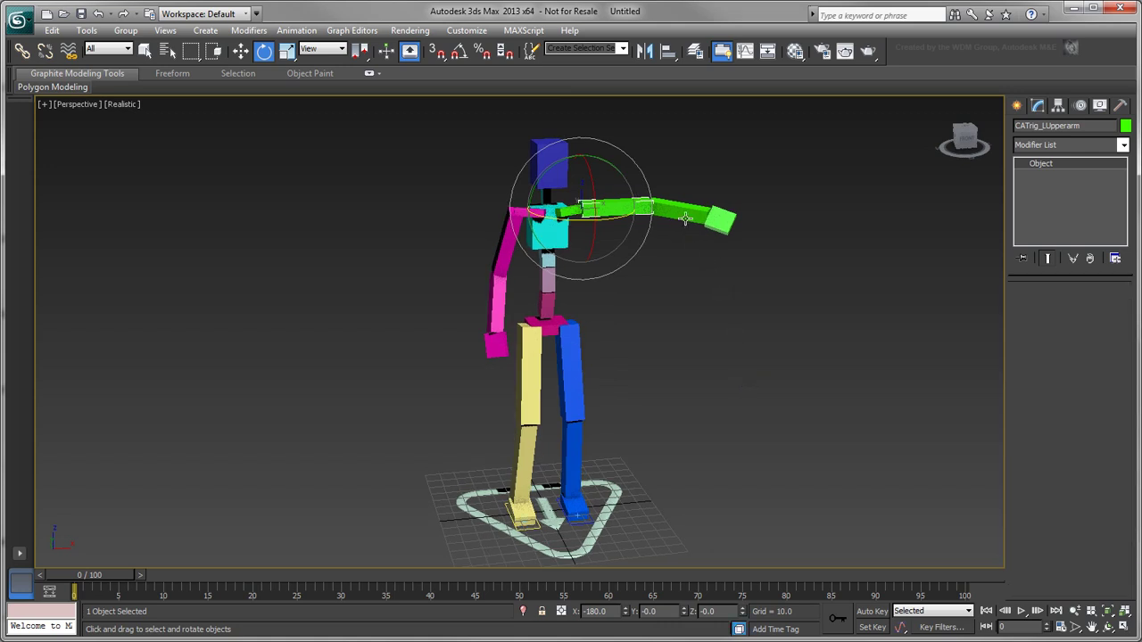
{"action": "double_click", "coordinate": [599, 612]}
{"action": "type", "text": "-180"}
{"action": "key", "text": "Tab"}
{"action": "type", "text": "0"}
{"action": "key", "text": "Tab"}
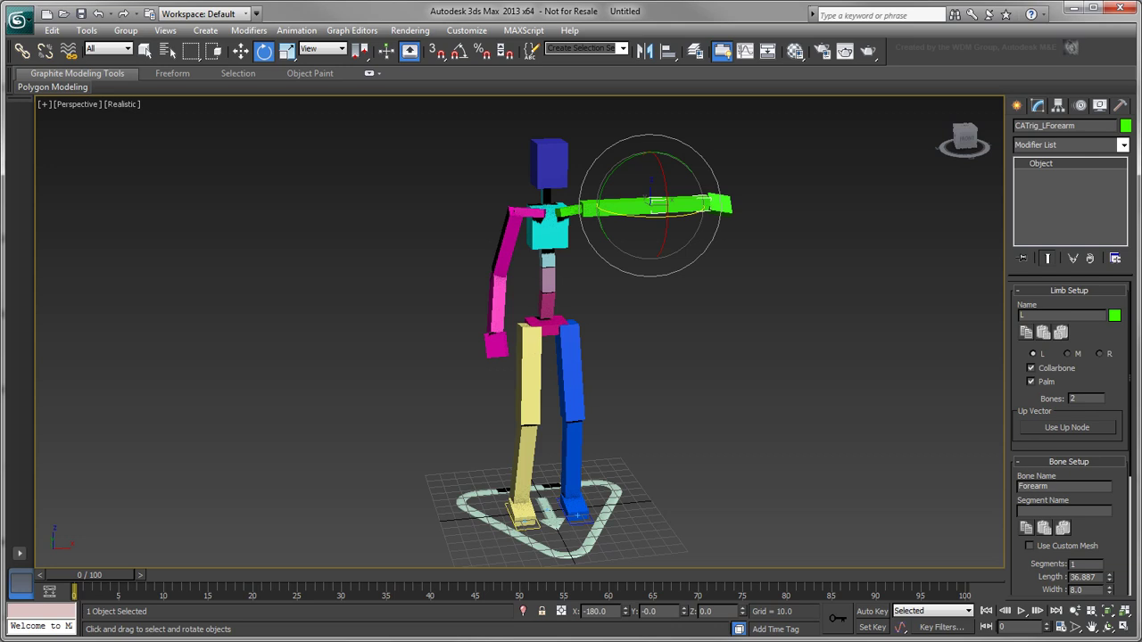
{"action": "type", "text": "0"}
{"action": "key", "text": "Tab"}
- Set the left palm's rotation to X 90, Y 0 and Z 0 so it lies flat
{"action": "left_click", "coordinate": [727, 205]}
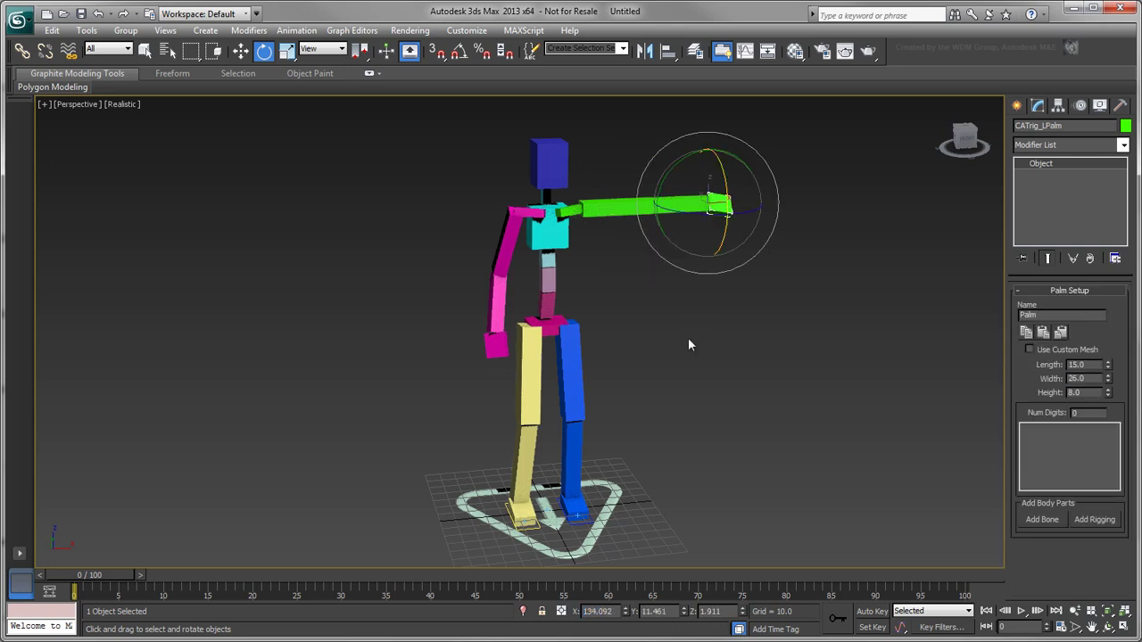
{"action": "type", "text": "90"}
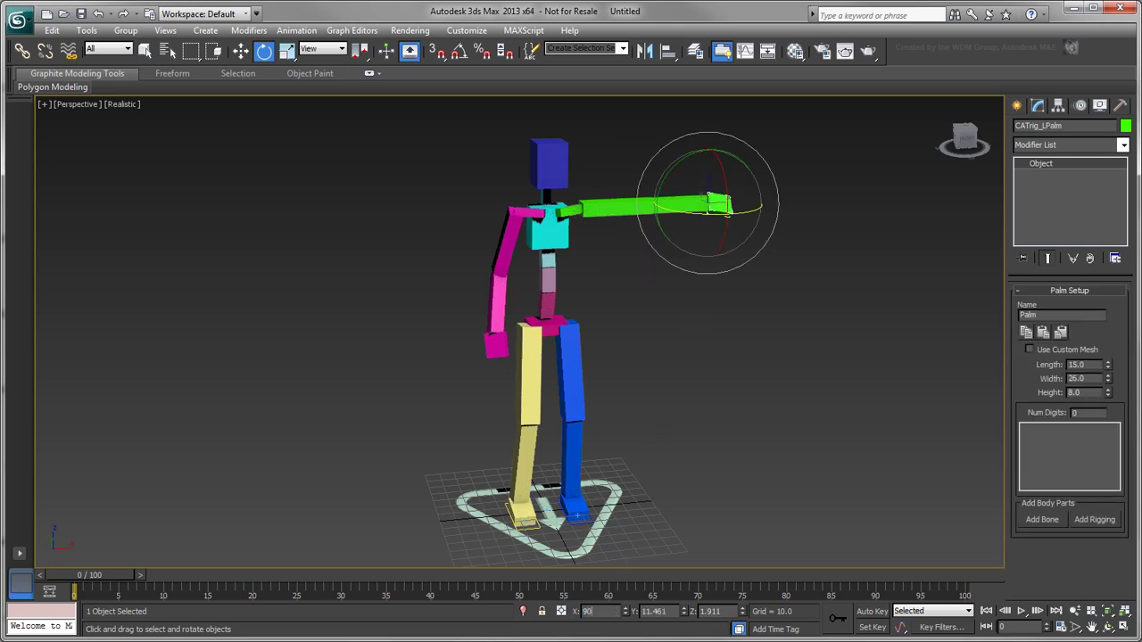
{"action": "key", "text": "Tab"}
{"action": "type", "text": "0"}
{"action": "key", "text": "Tab"}
{"action": "type", "text": "0"}
{"action": "key", "text": "Tab"}
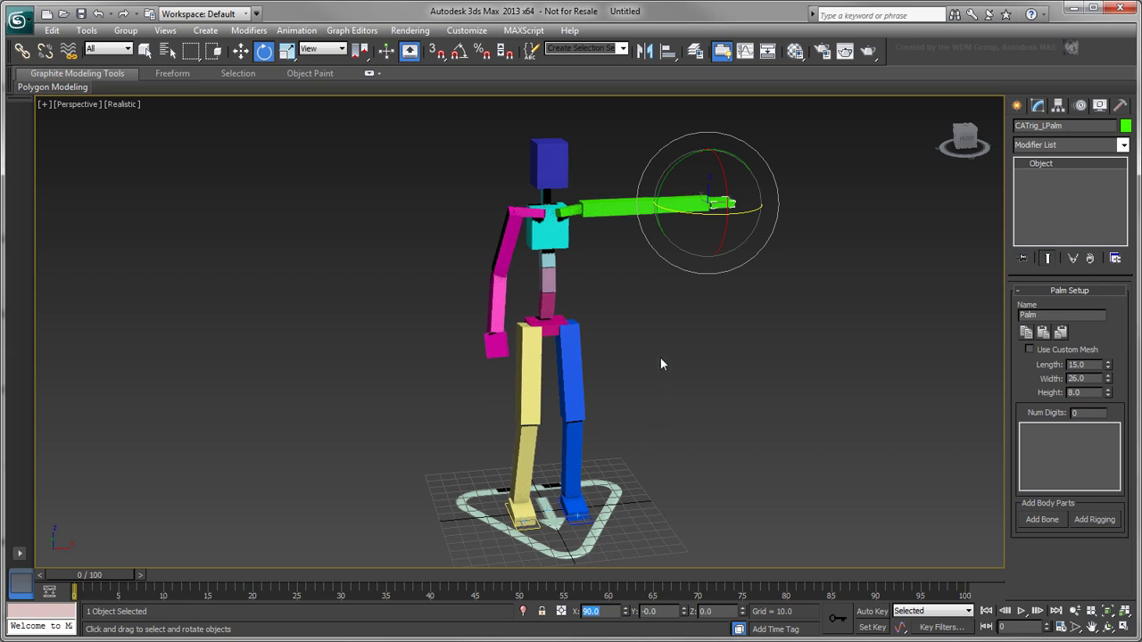
- Copy the left arm's limb settings and paste them mirrored onto the right arm
{"action": "left_click", "coordinate": [675, 198]}
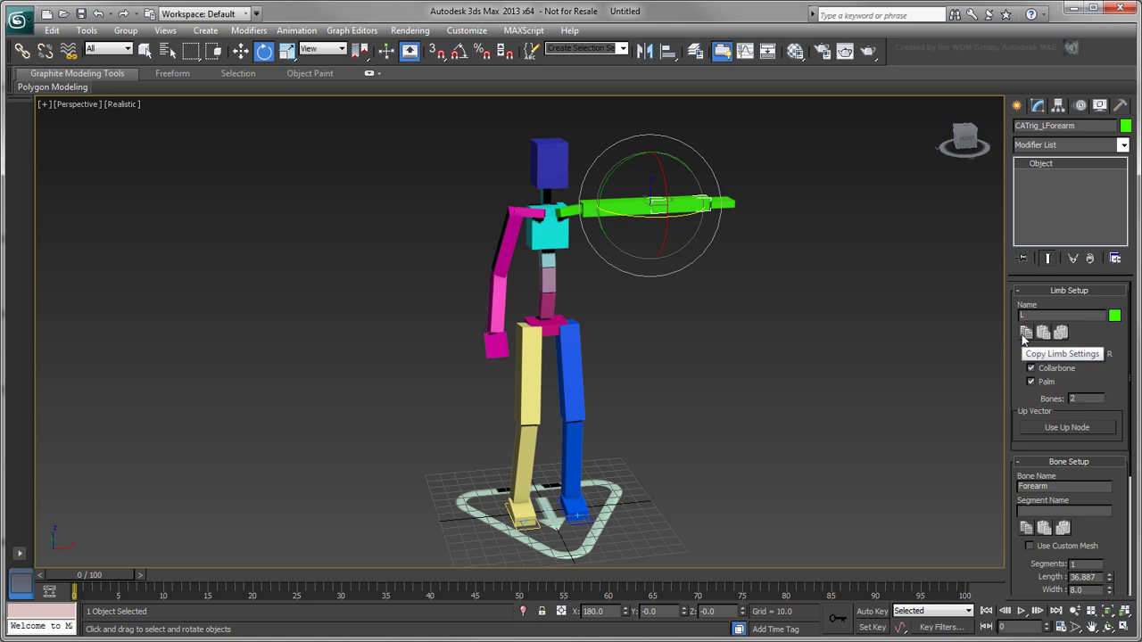
{"action": "left_click", "coordinate": [507, 236]}
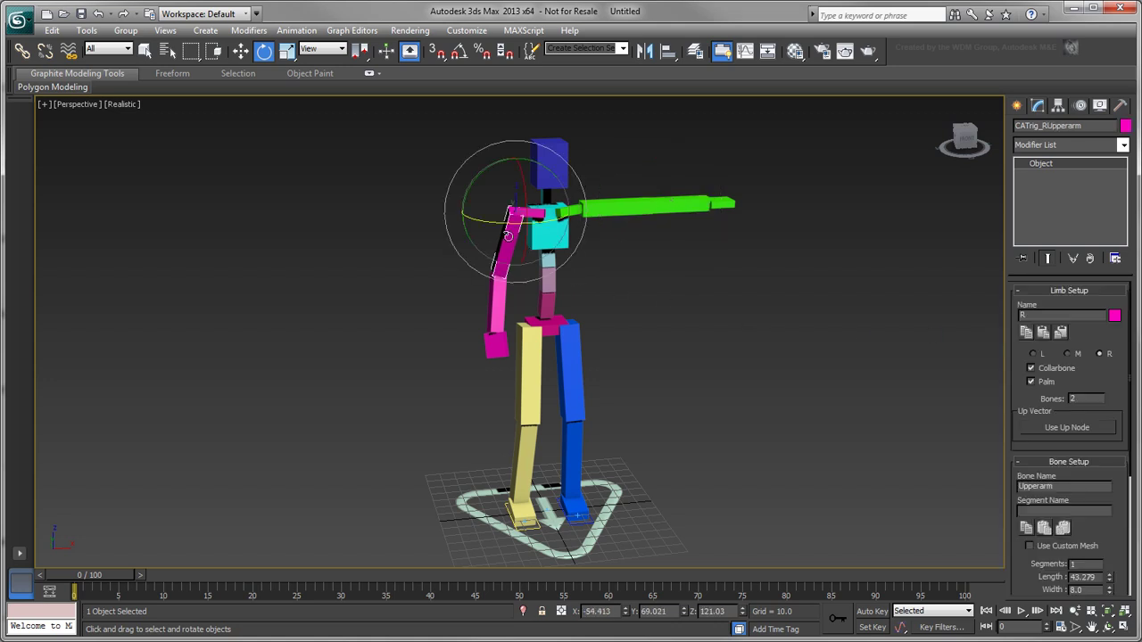
{"action": "left_click", "coordinate": [1062, 333]}
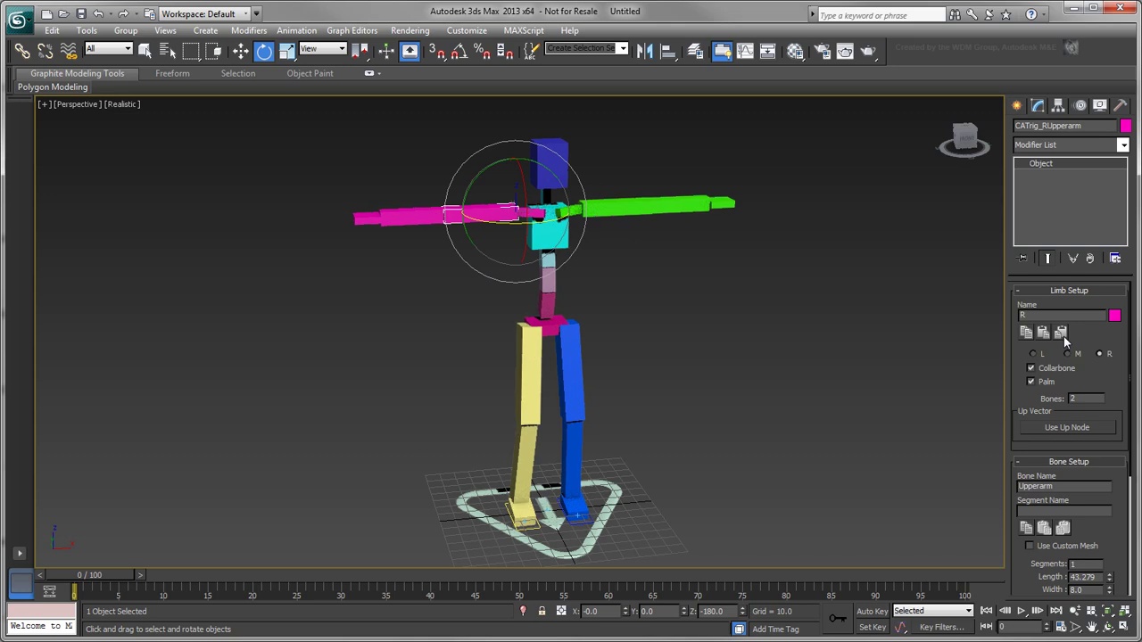
- Select both foot platforms and set their Y position to -10 to straighten the legs
{"action": "left_click", "coordinate": [241, 51]}
{"action": "middle_click_drag", "start_coordinate": [655, 456], "coordinate": [687, 329]}
{"action": "scroll", "coordinate": [687, 329], "scroll_direction": "up", "scroll_amount": 3}
{"action": "middle_click_drag", "start_coordinate": [884, 427], "coordinate": [933, 422], "text": "alt"}
{"action": "left_click", "coordinate": [600, 404]}
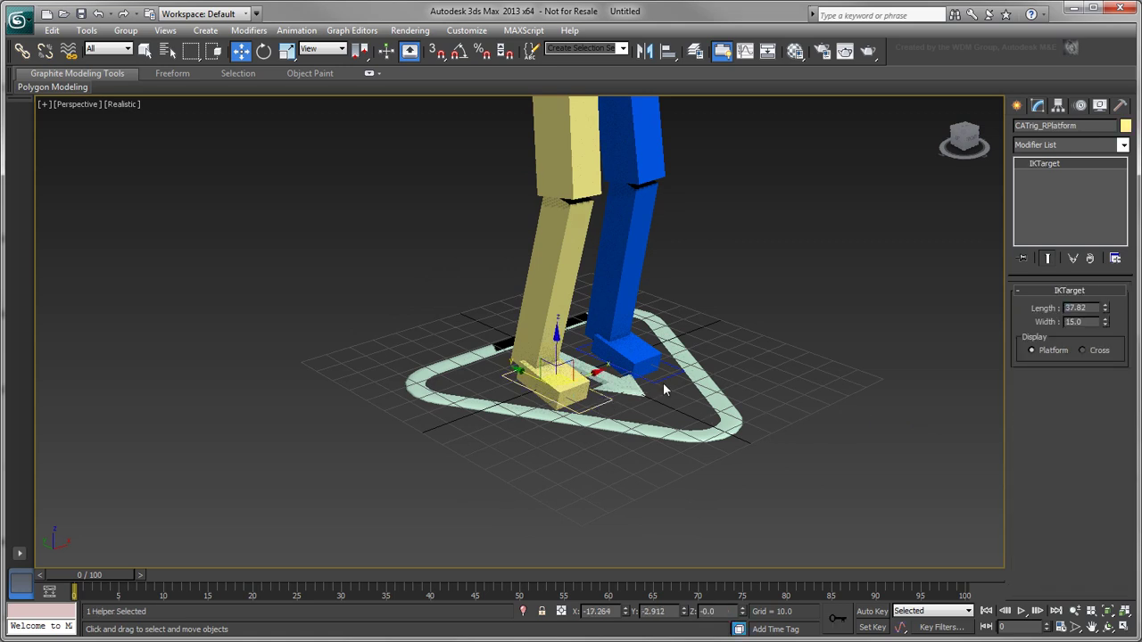
{"action": "left_click", "coordinate": [663, 382], "text": "ctrl"}
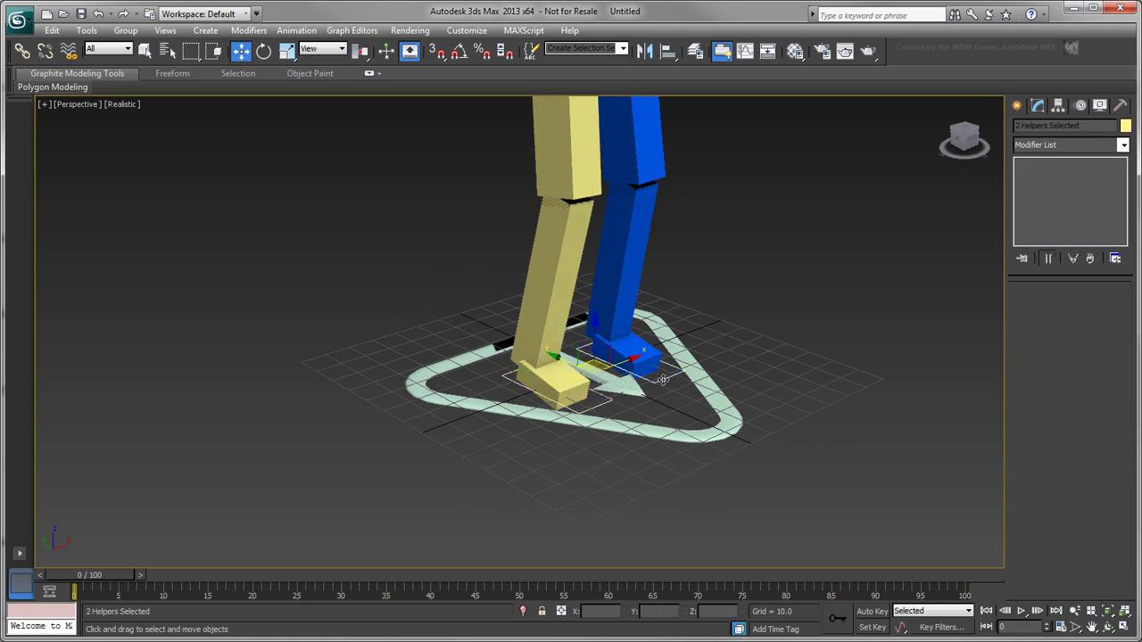
{"action": "left_click", "coordinate": [653, 612]}
{"action": "type", "text": "-10"}
{"action": "key", "text": "Return"}
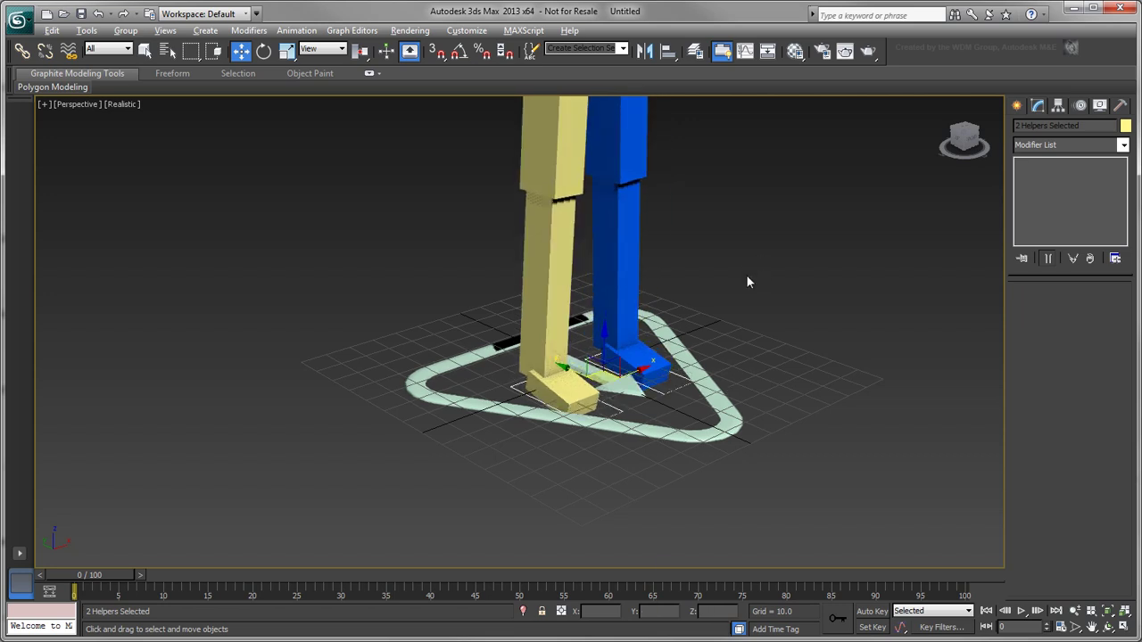
- Create an IK target for the left palm and another for the right palm
{"action": "scroll", "coordinate": [718, 412], "scroll_direction": "down", "scroll_amount": 5}
{"action": "middle_click_drag", "start_coordinate": [729, 327], "coordinate": [704, 374]}
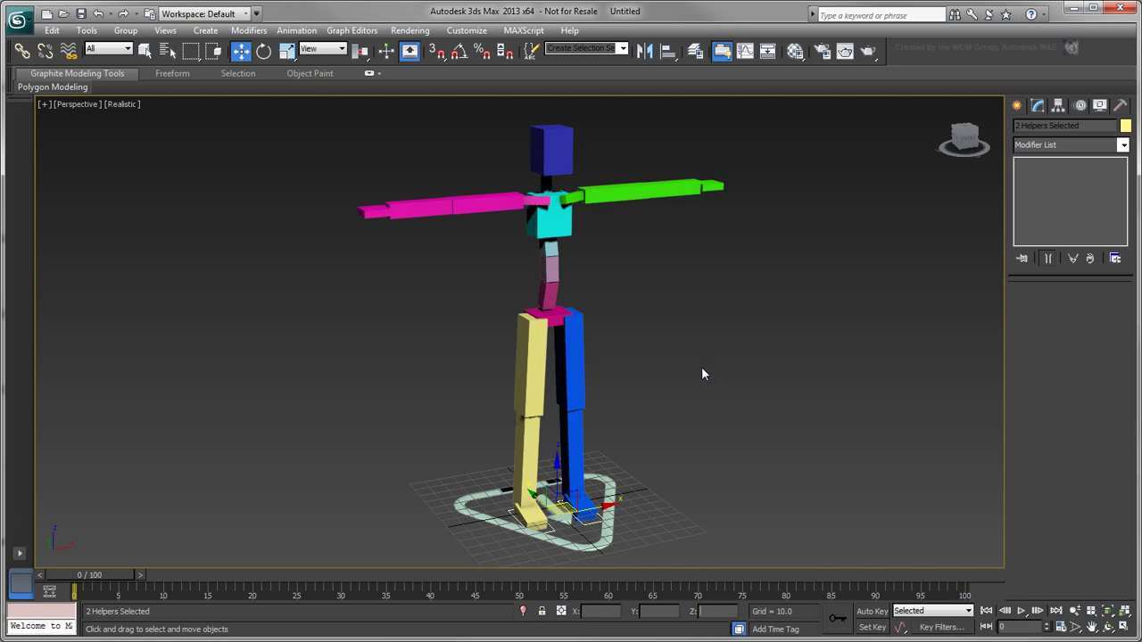
{"action": "left_click", "coordinate": [710, 184]}
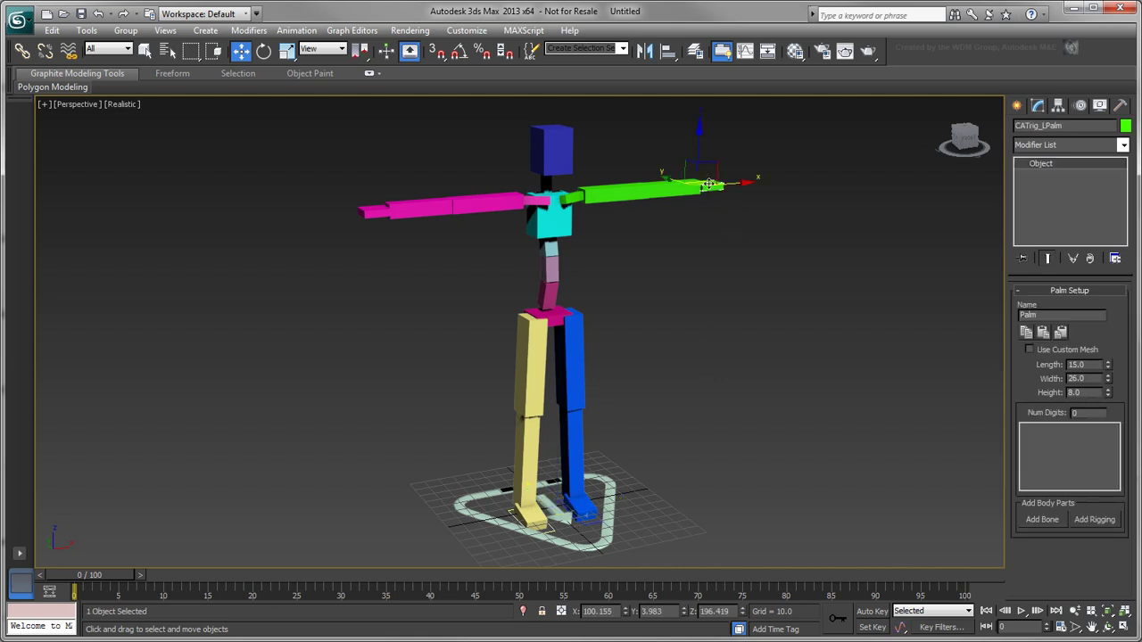
{"action": "left_click", "coordinate": [1080, 106]}
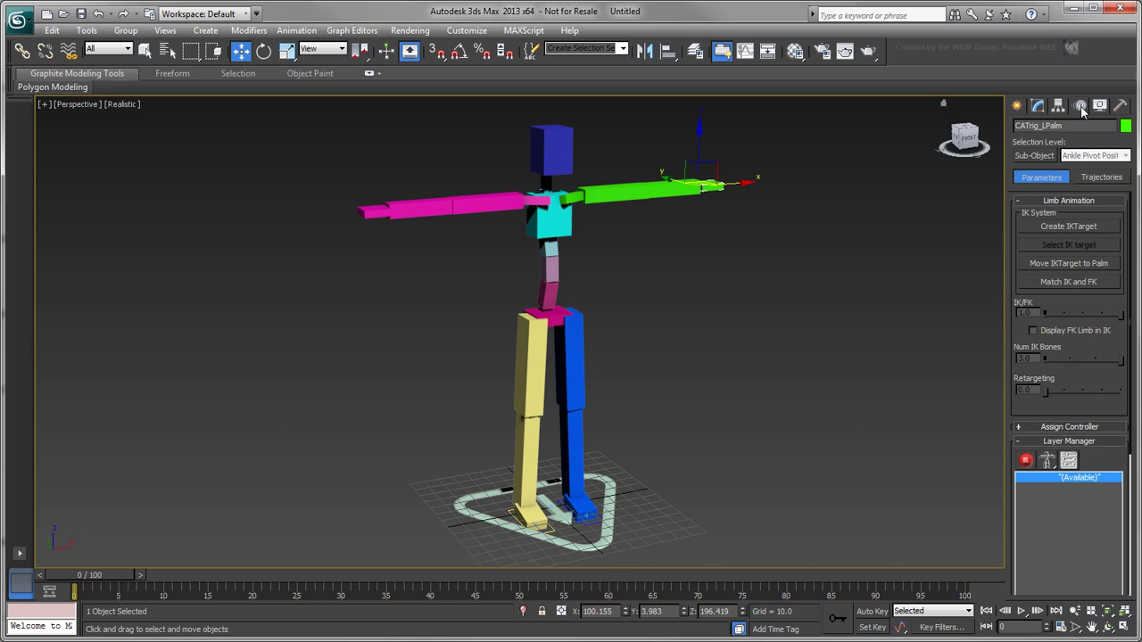
{"action": "left_click", "coordinate": [1100, 225]}
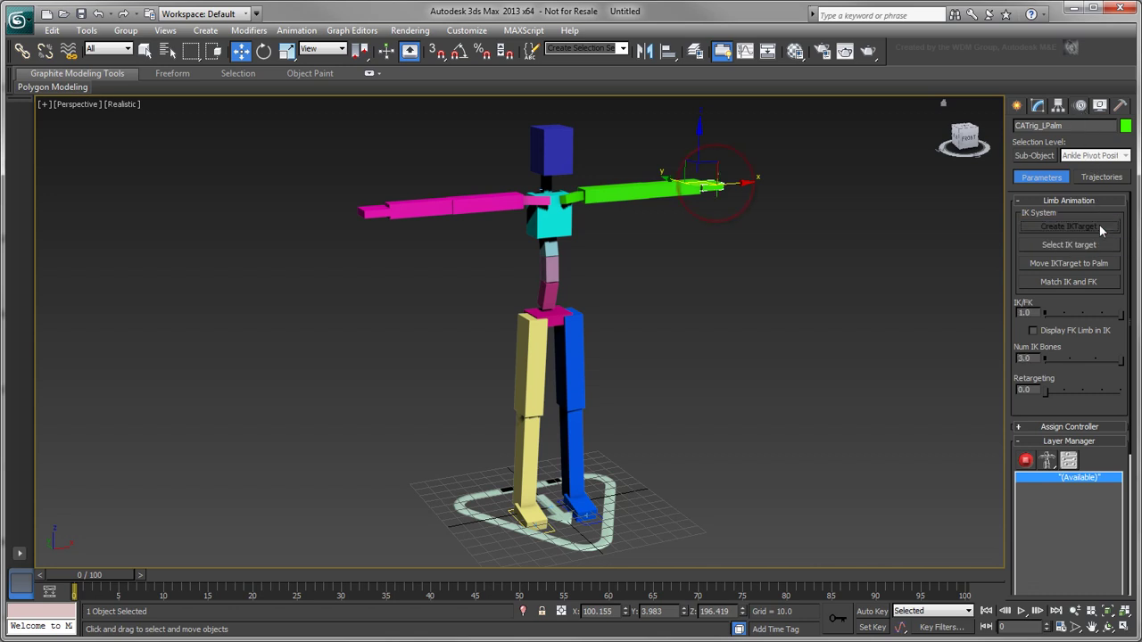
{"action": "left_click", "coordinate": [834, 233]}
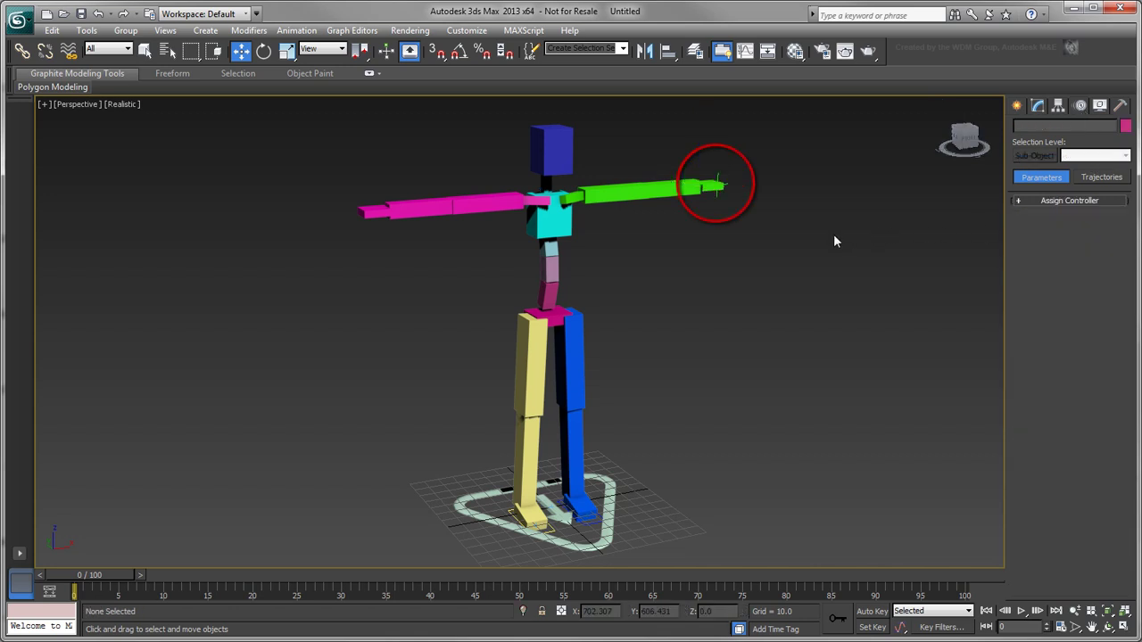
{"action": "left_click", "coordinate": [365, 214]}
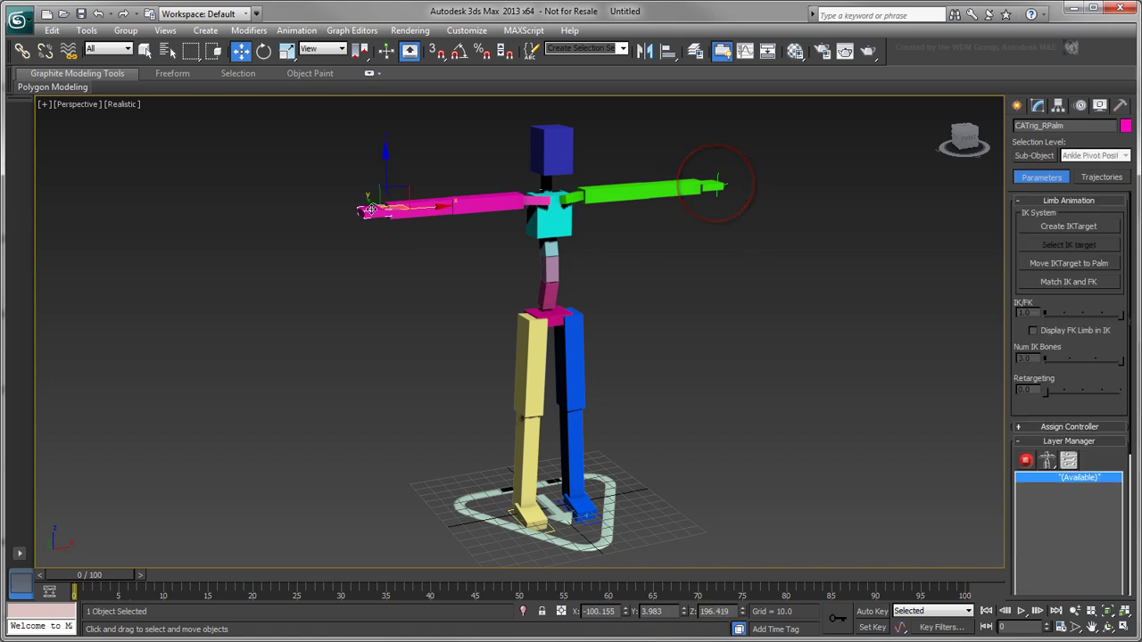
{"action": "left_click", "coordinate": [1056, 226]}
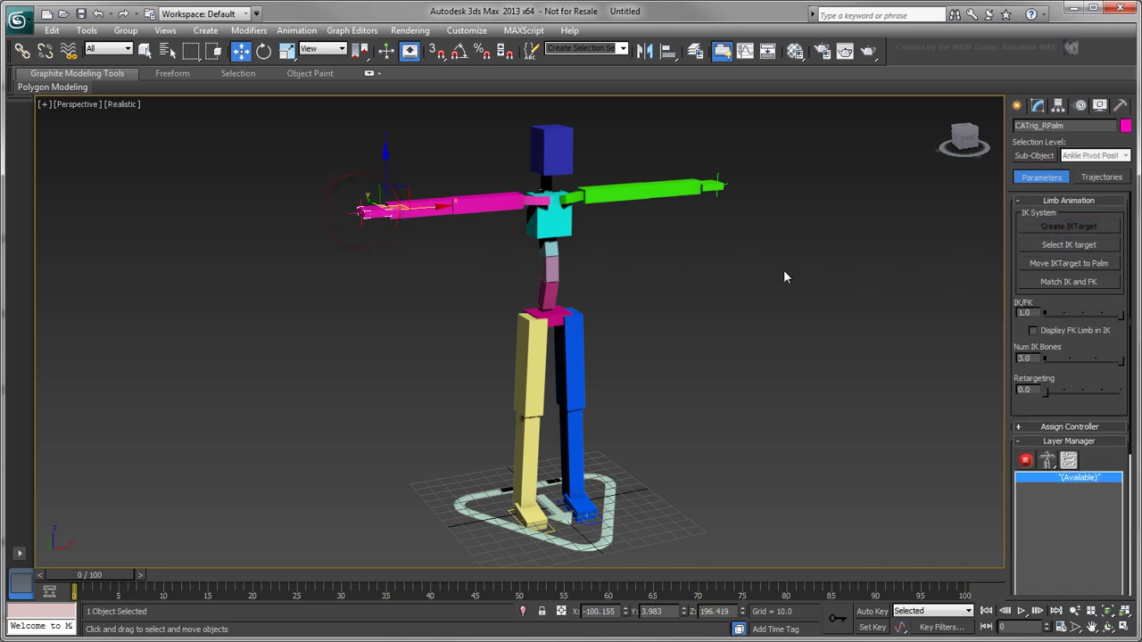
- Convert the rig's spine from Procedural to Keyframed spine control and accept the FK spine conversion
{"action": "left_click", "coordinate": [550, 268]}
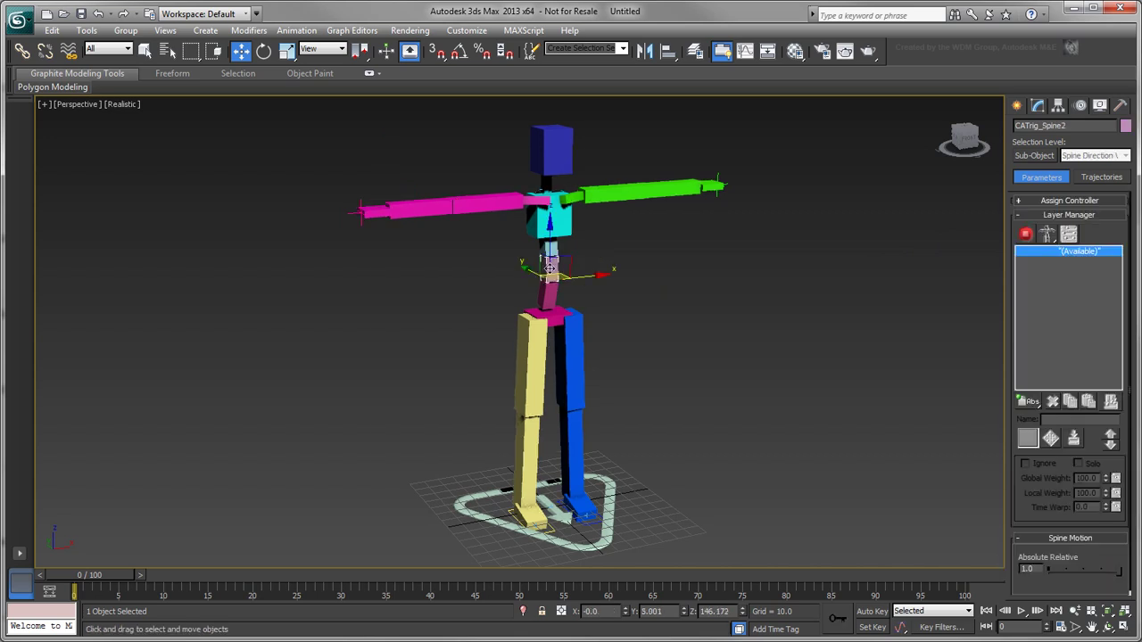
{"action": "left_click", "coordinate": [1037, 106]}
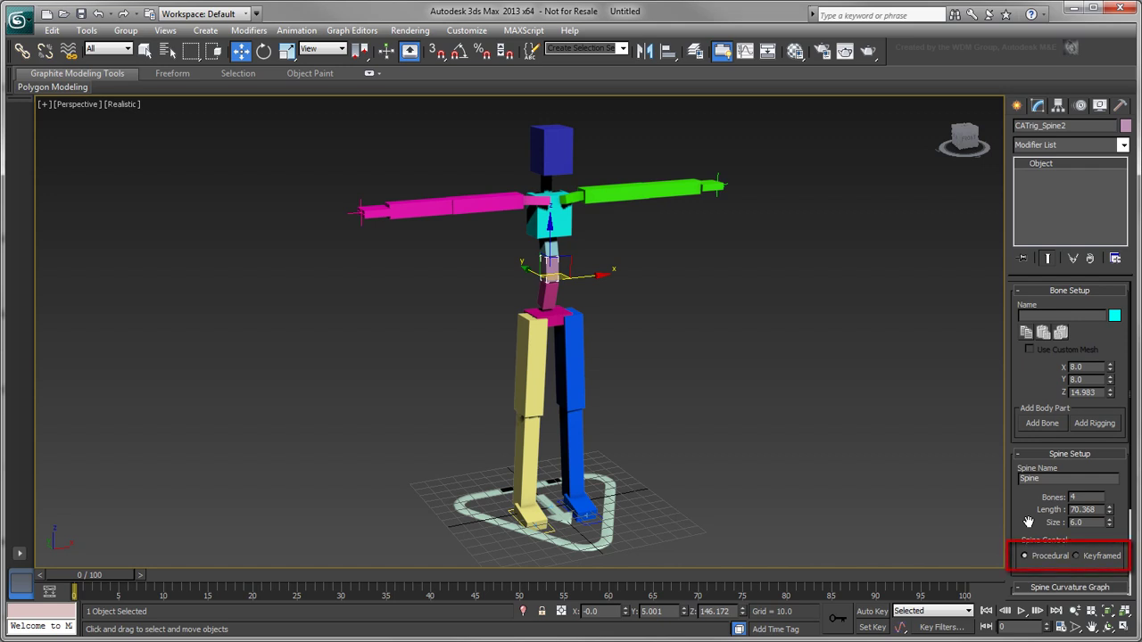
{"action": "left_click", "coordinate": [1076, 556]}
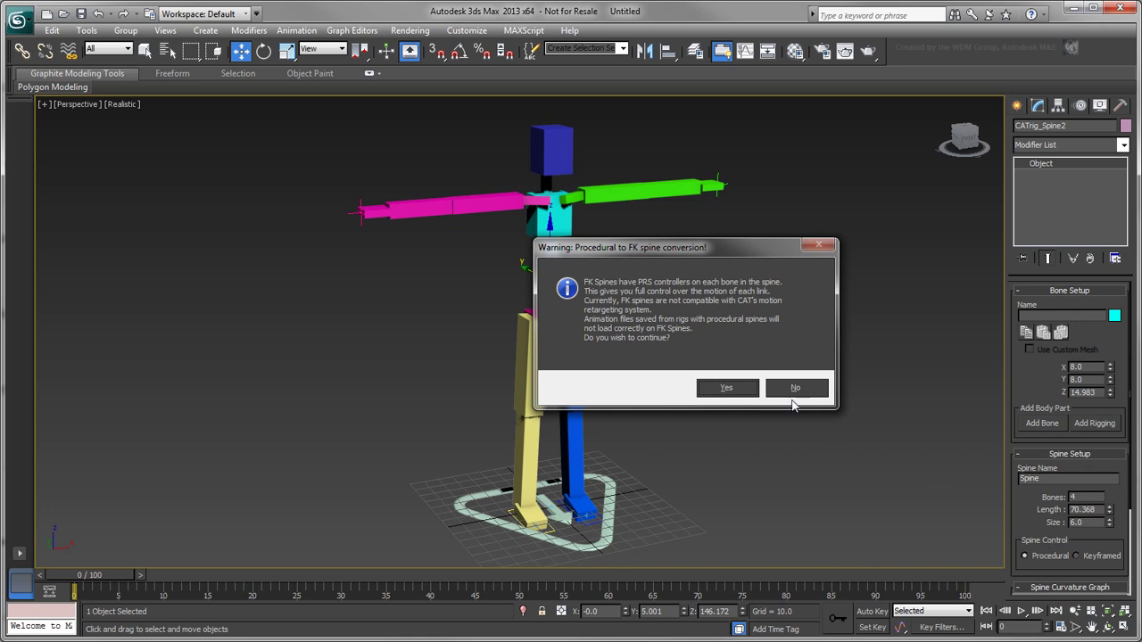
{"action": "left_click", "coordinate": [750, 386]}
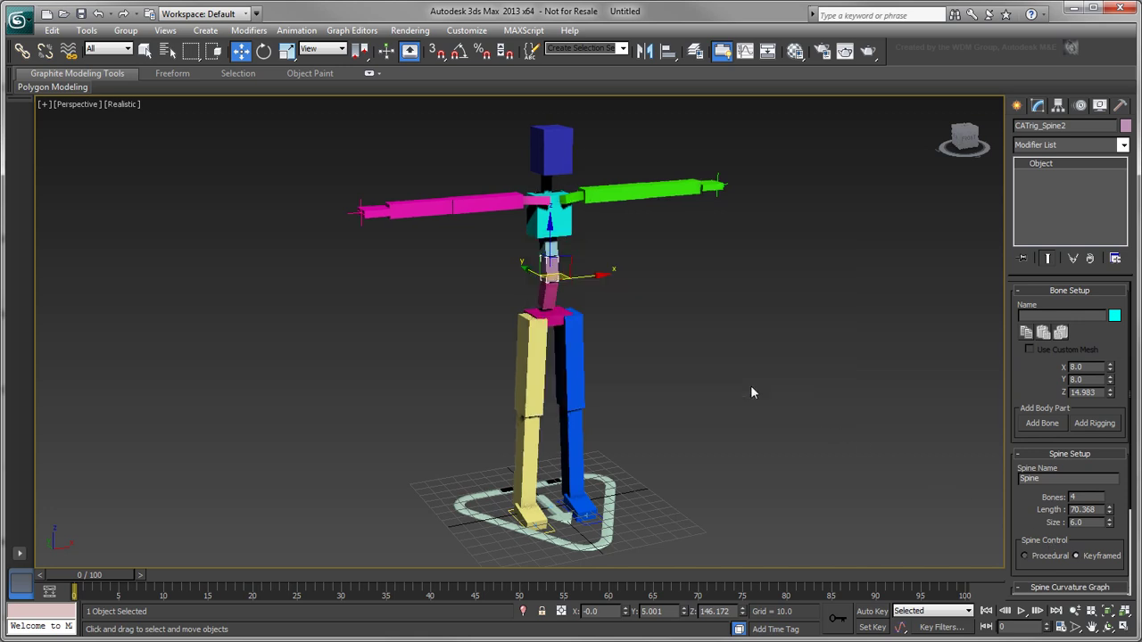
- Convert the neck from Procedural to Keyframed control, accept the conversion and clear the selection
{"action": "left_click", "coordinate": [547, 189]}
{"action": "left_click", "coordinate": [1077, 556]}
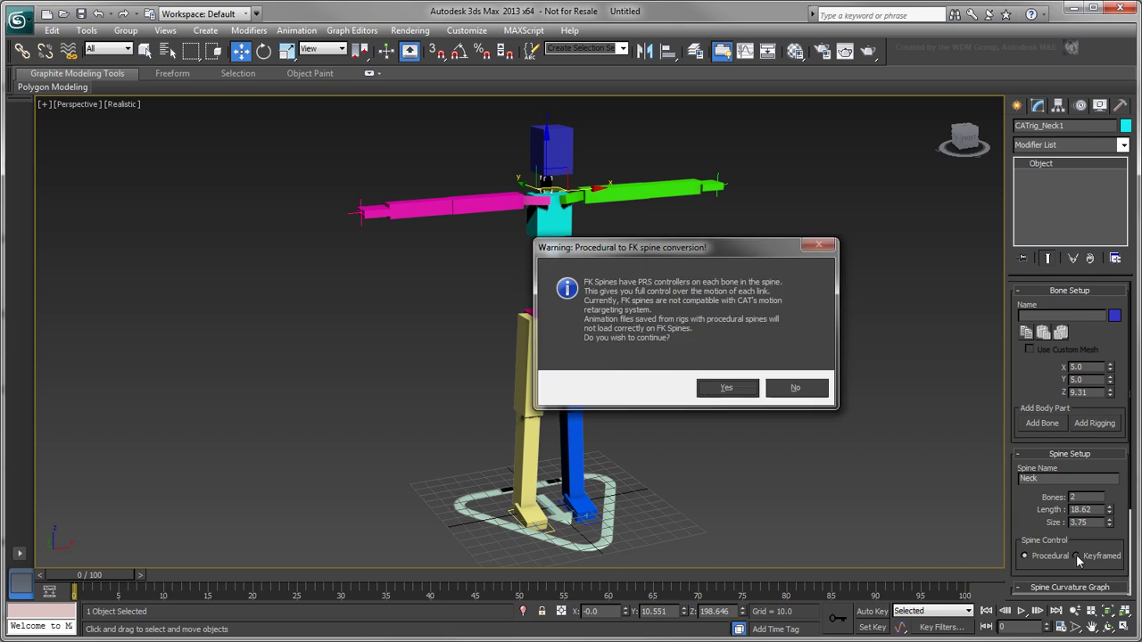
{"action": "left_click", "coordinate": [741, 387]}
{"action": "key", "text": "q"}
{"action": "left_click", "coordinate": [741, 394]}
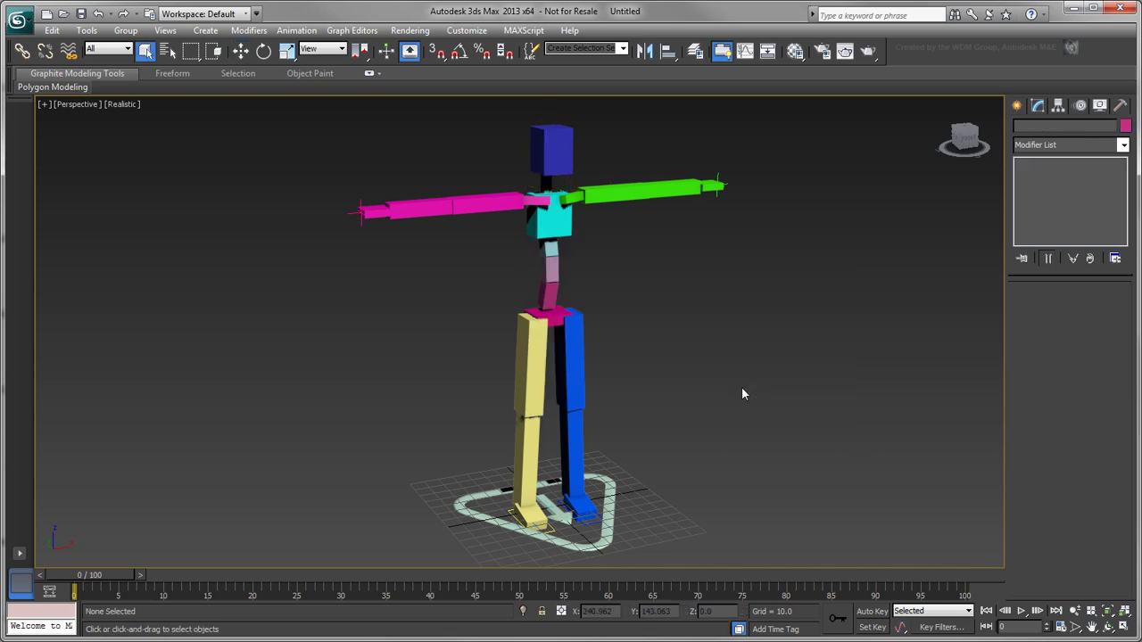
{"action": "left_click", "coordinate": [19, 21]}
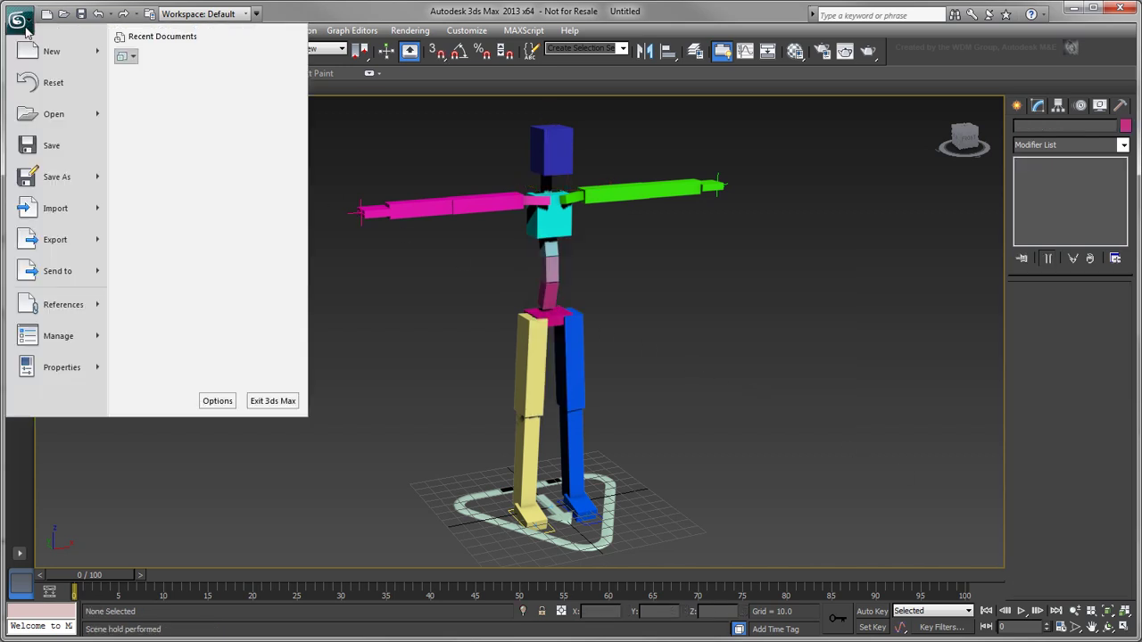
{"action": "mouse_move", "coordinate": [86, 283]}
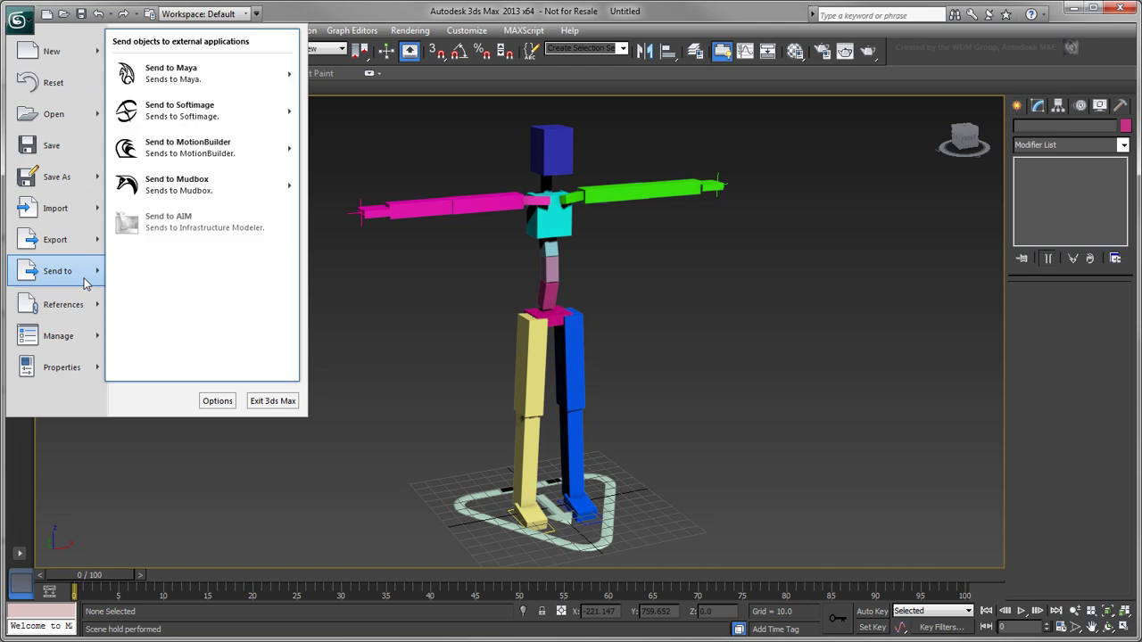
{"action": "mouse_move", "coordinate": [80, 250]}
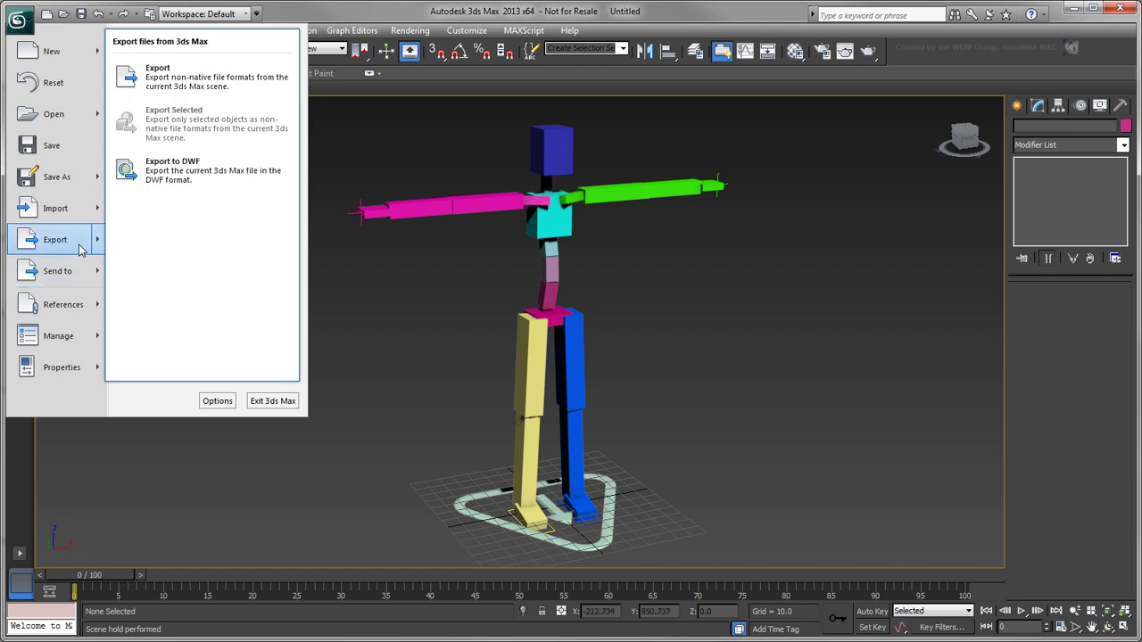
{"action": "left_click", "coordinate": [343, 279]}
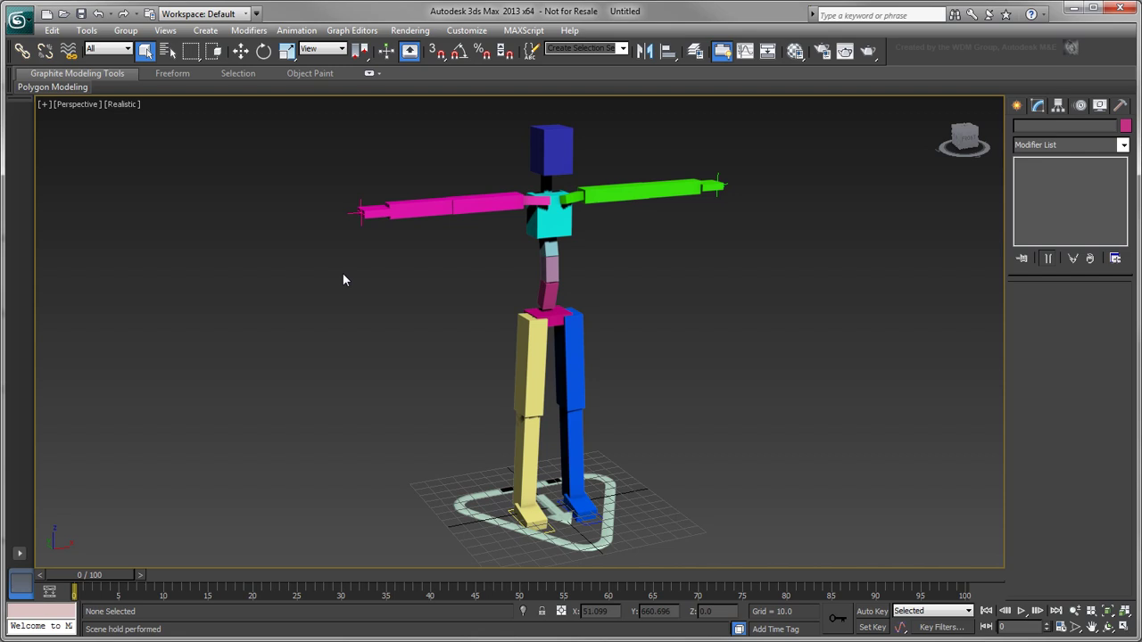
- Send the right upper arm to Maya as a new scene
{"action": "left_click", "coordinate": [473, 205]}
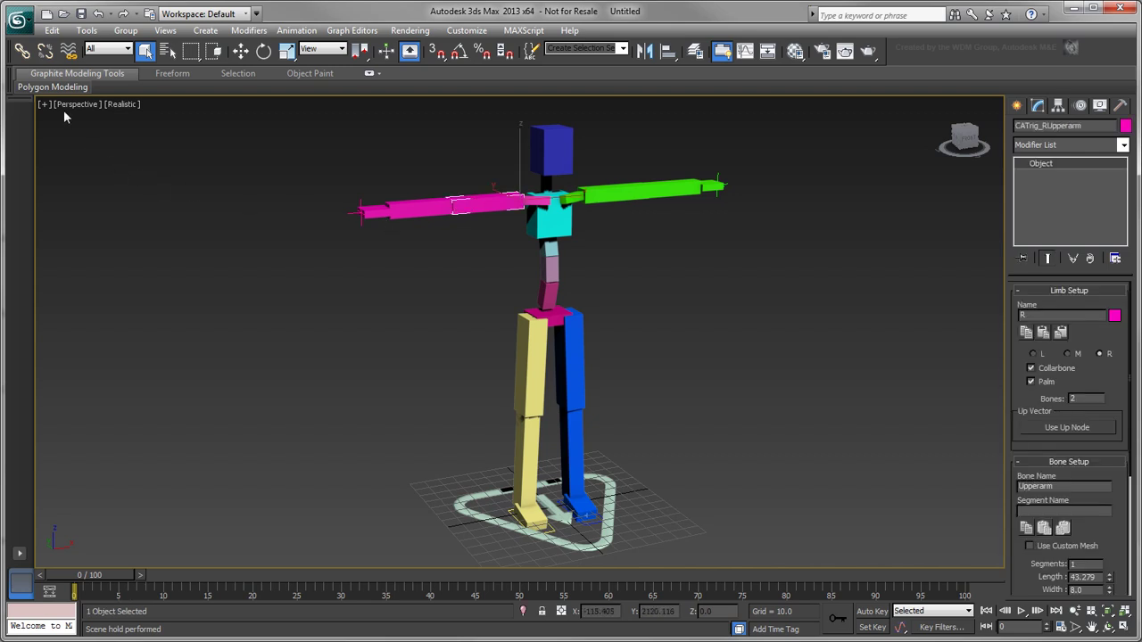
{"action": "left_click", "coordinate": [18, 18]}
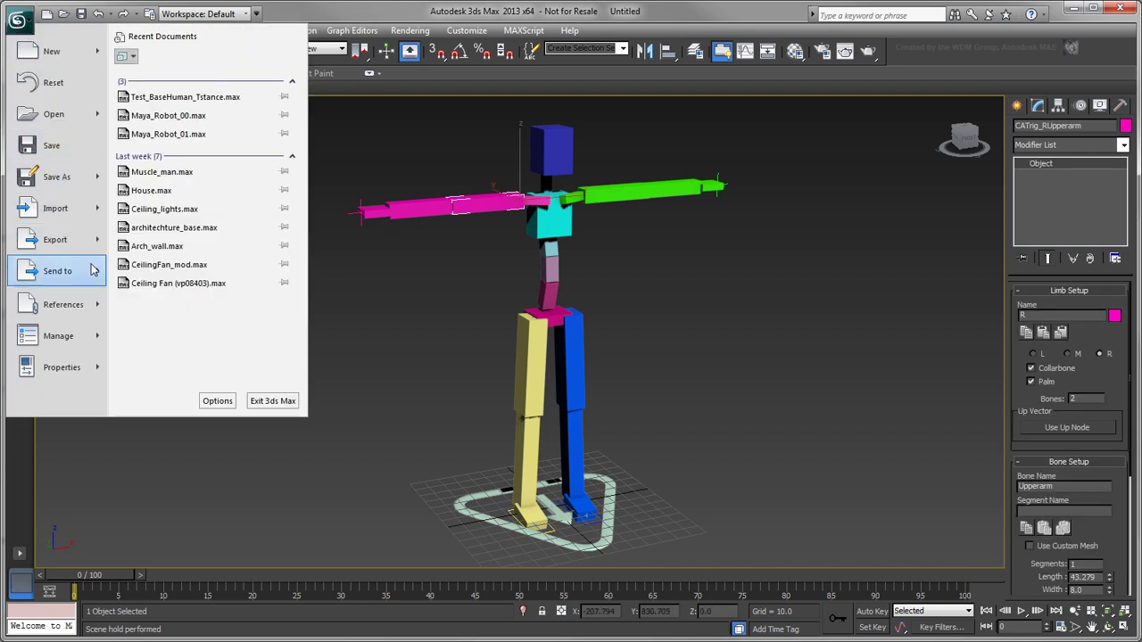
{"action": "mouse_move", "coordinate": [93, 269]}
{"action": "mouse_move", "coordinate": [244, 82]}
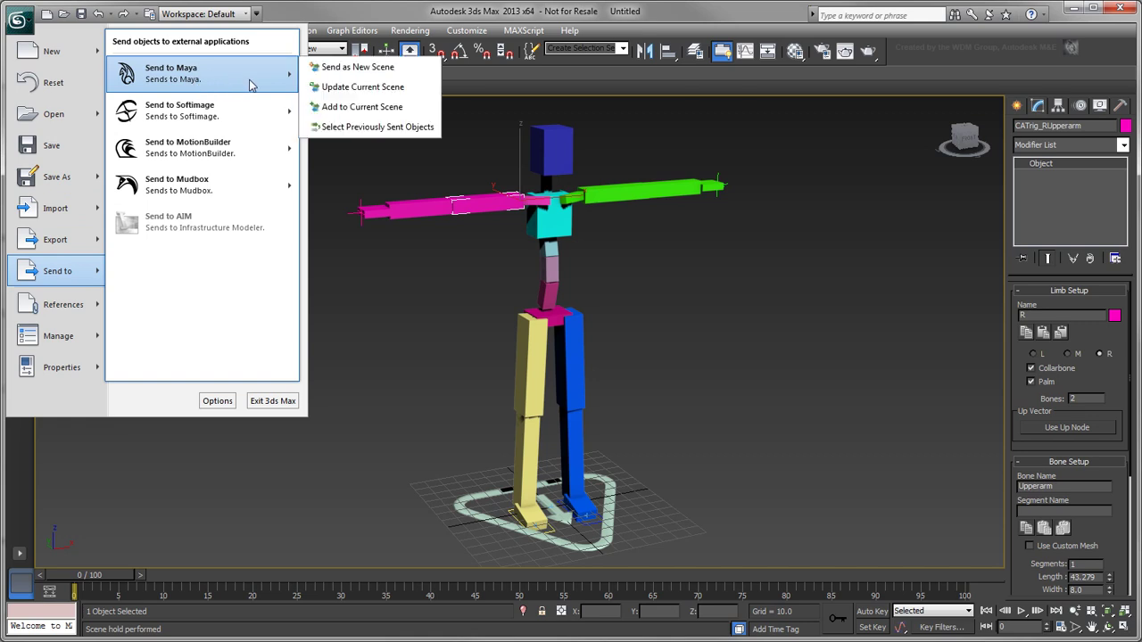
{"action": "left_click", "coordinate": [404, 70]}
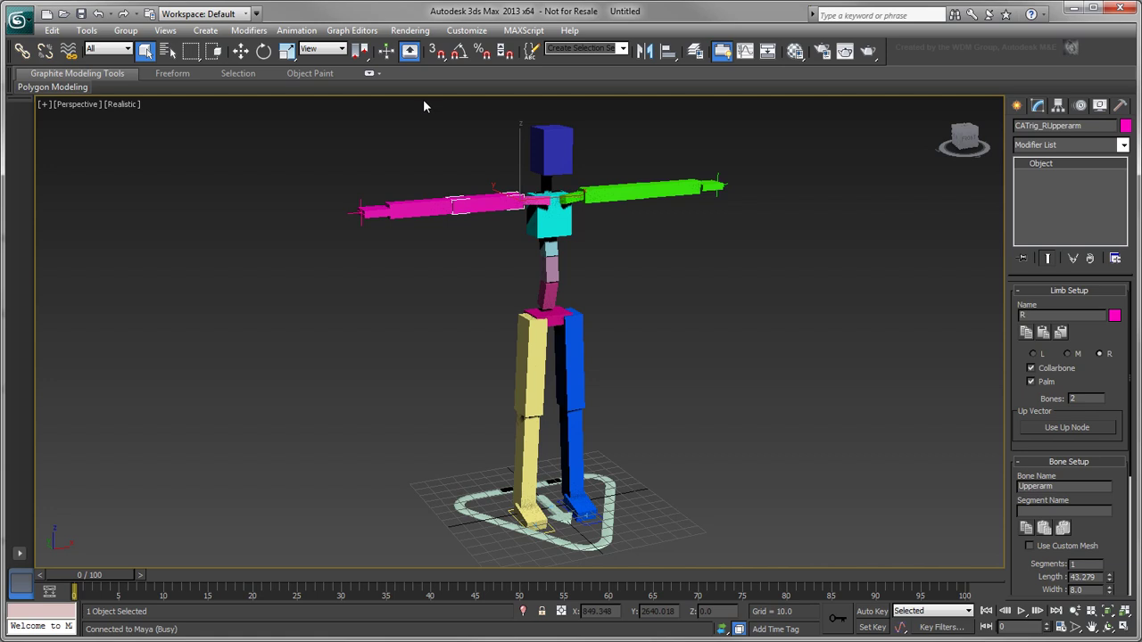
- Select the entire CAT rig and start exporting only the selection as an Autodesk FBX file named CATrig_ in the export folder
{"action": "left_click_drag", "start_coordinate": [341, 110], "coordinate": [786, 567]}
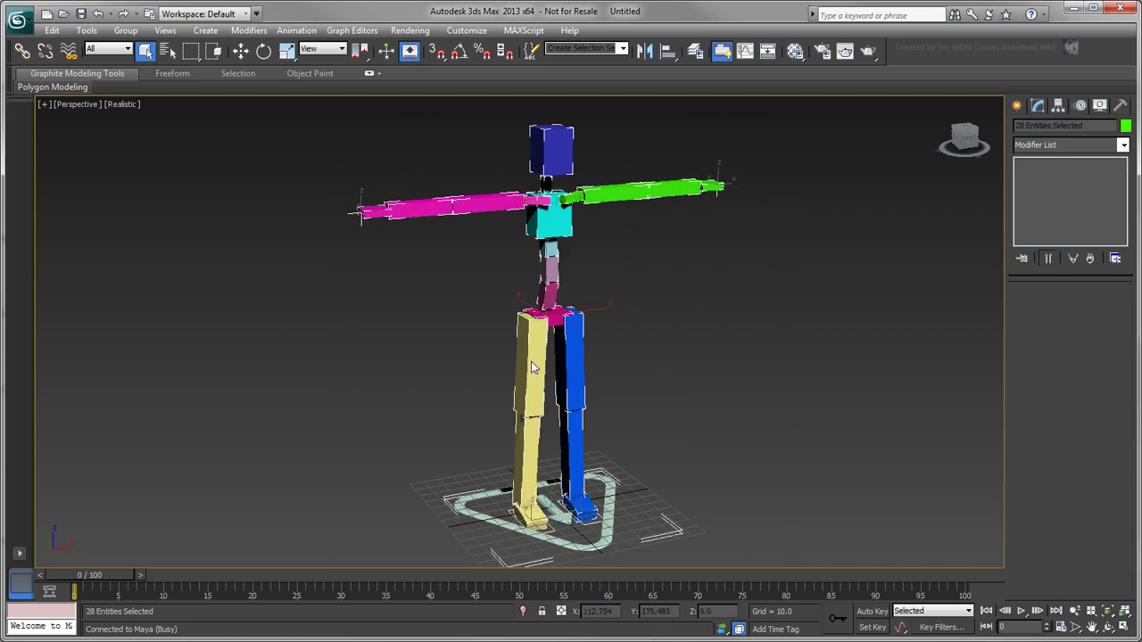
{"action": "left_click", "coordinate": [16, 27]}
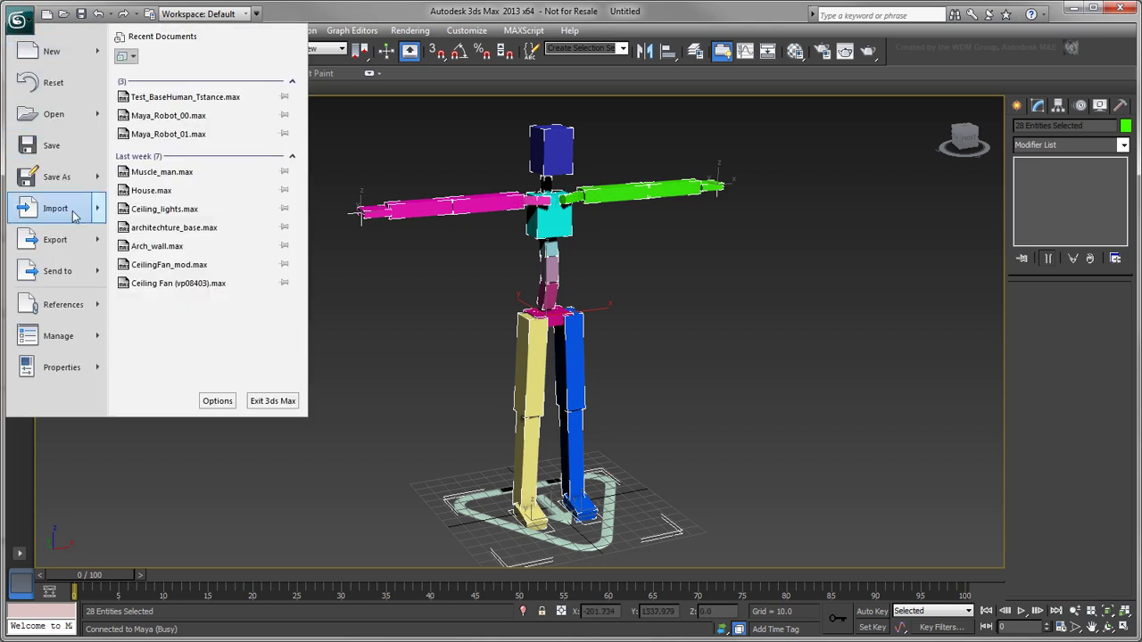
{"action": "mouse_move", "coordinate": [55, 239]}
{"action": "left_click", "coordinate": [233, 130]}
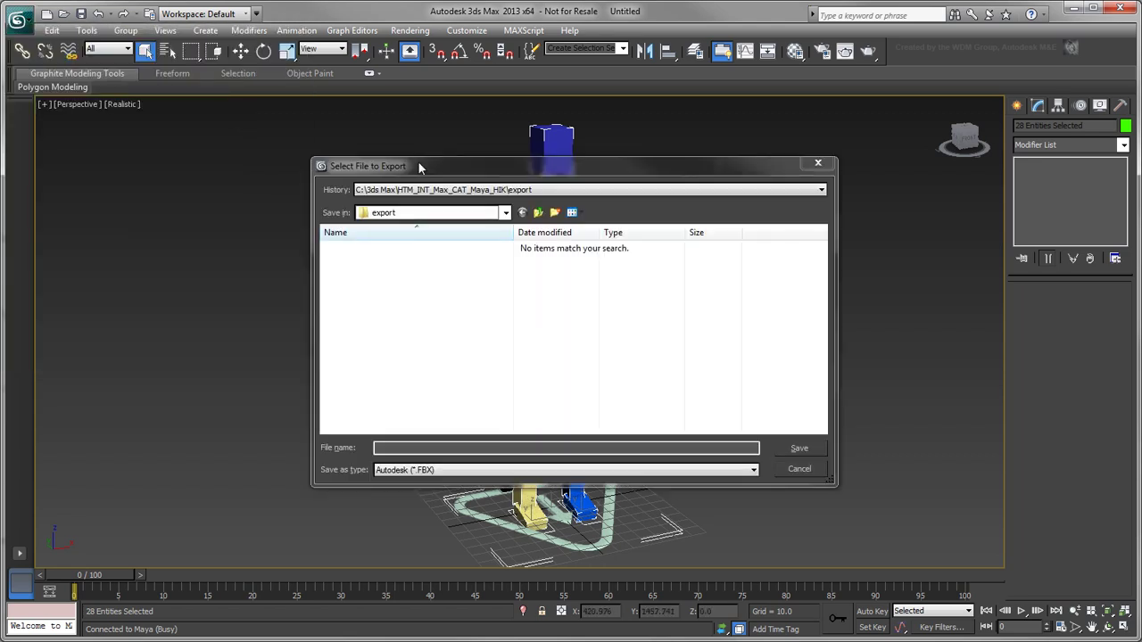
{"action": "type", "text": "CATrig_"}
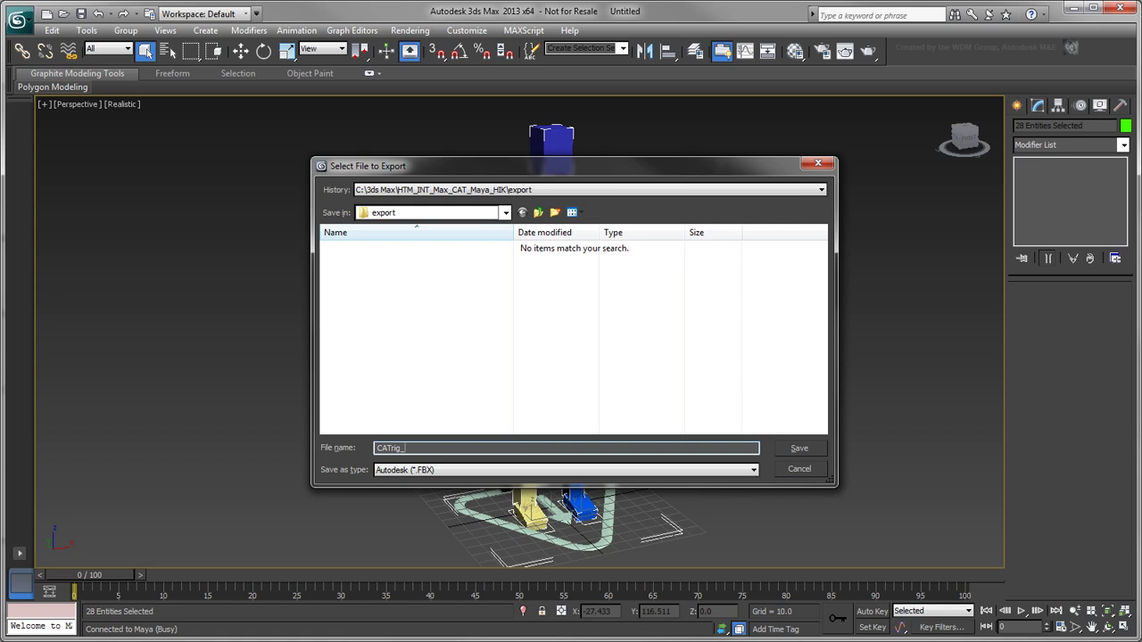
{"action": "key", "text": "Return"}
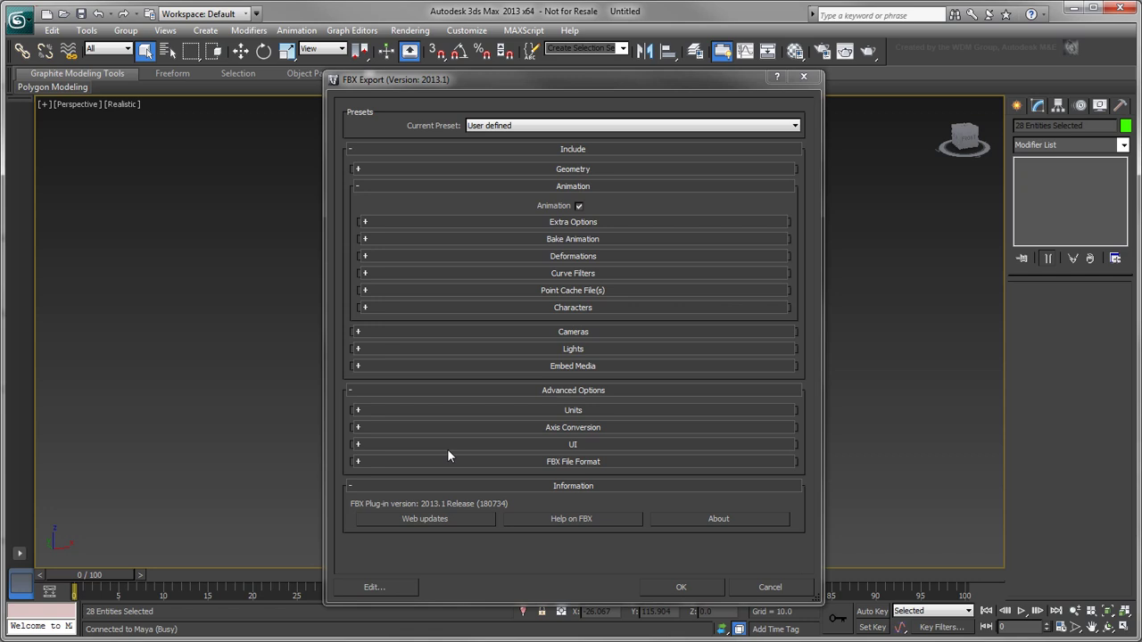
- Export the FBX in binary FBX 2013 format with Bake Animation off and CAT Characters as HIK on
{"action": "left_click", "coordinate": [480, 460]}
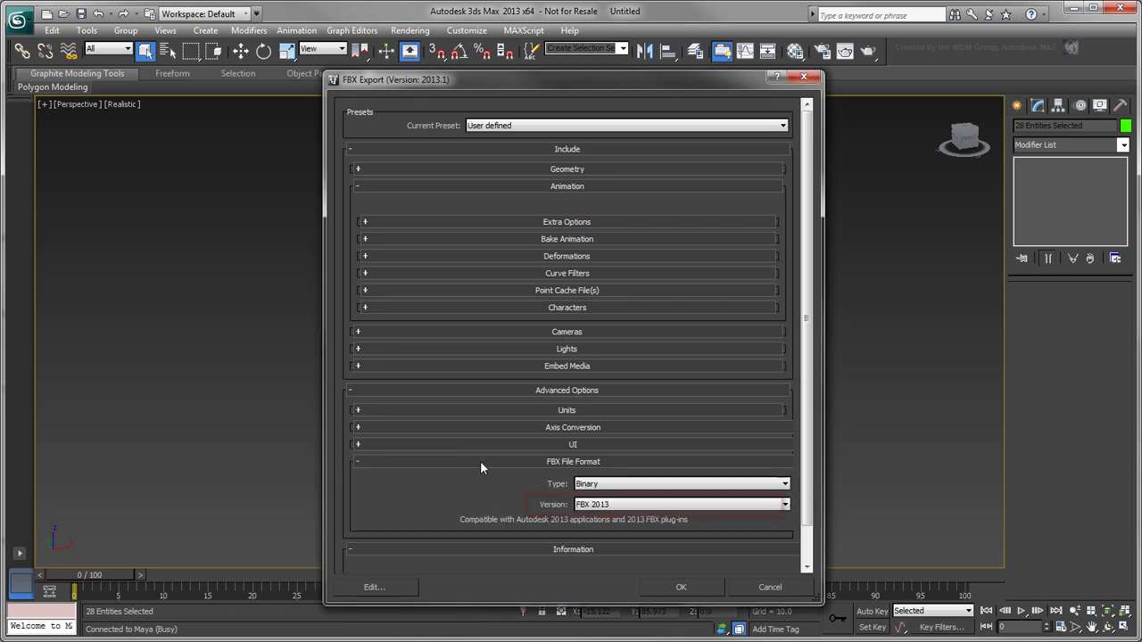
{"action": "left_click", "coordinate": [754, 505]}
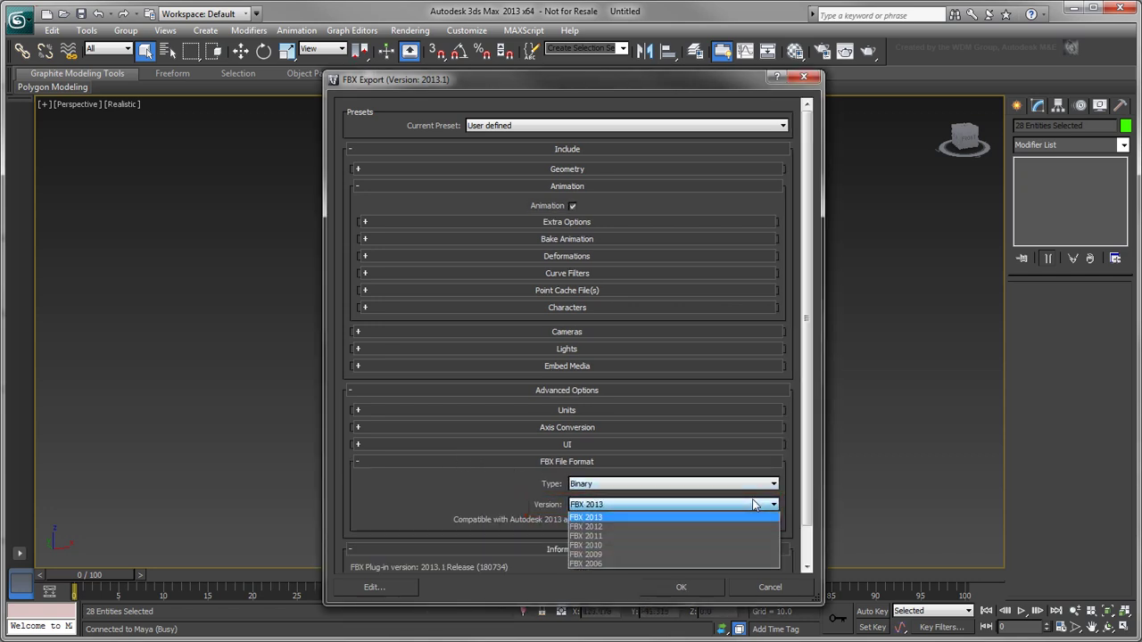
{"action": "left_click", "coordinate": [754, 505]}
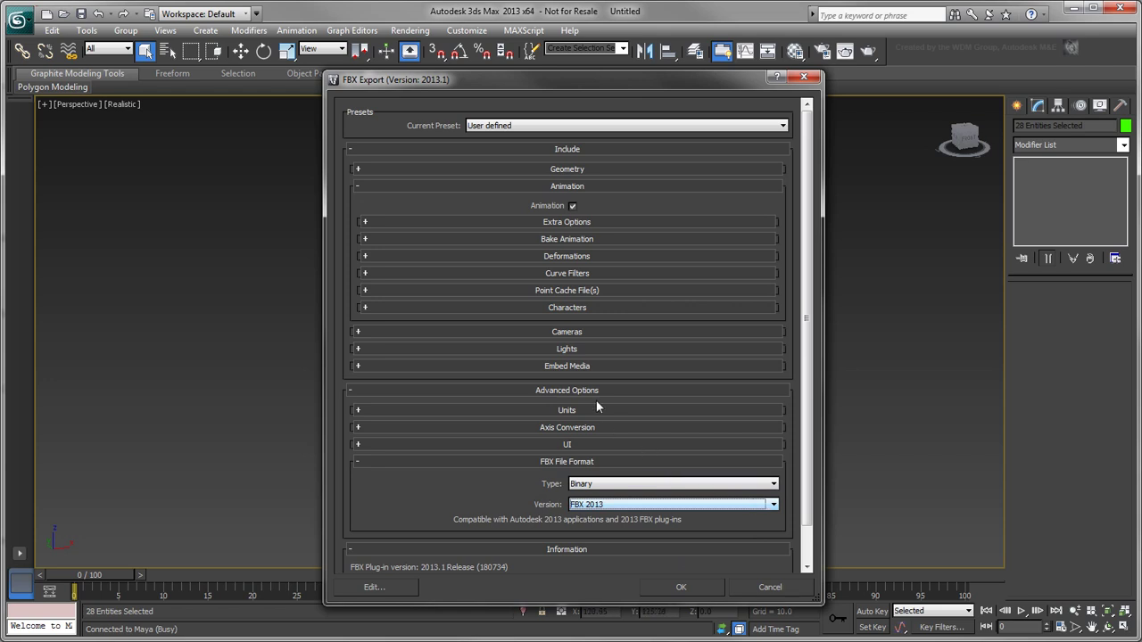
{"action": "left_click", "coordinate": [605, 240]}
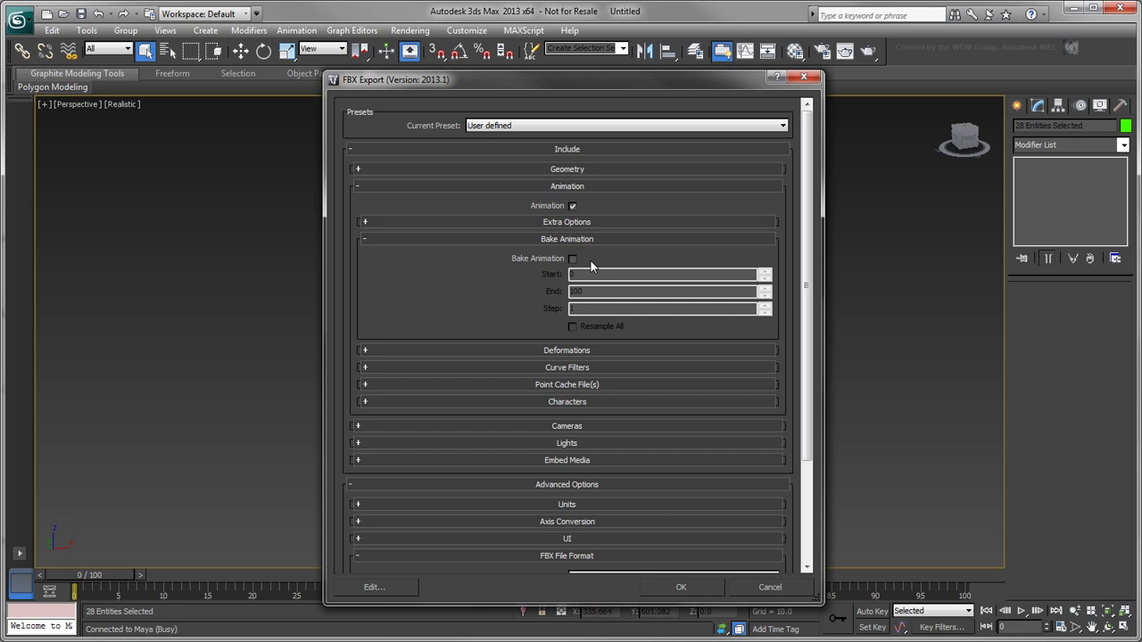
{"action": "left_click", "coordinate": [602, 402]}
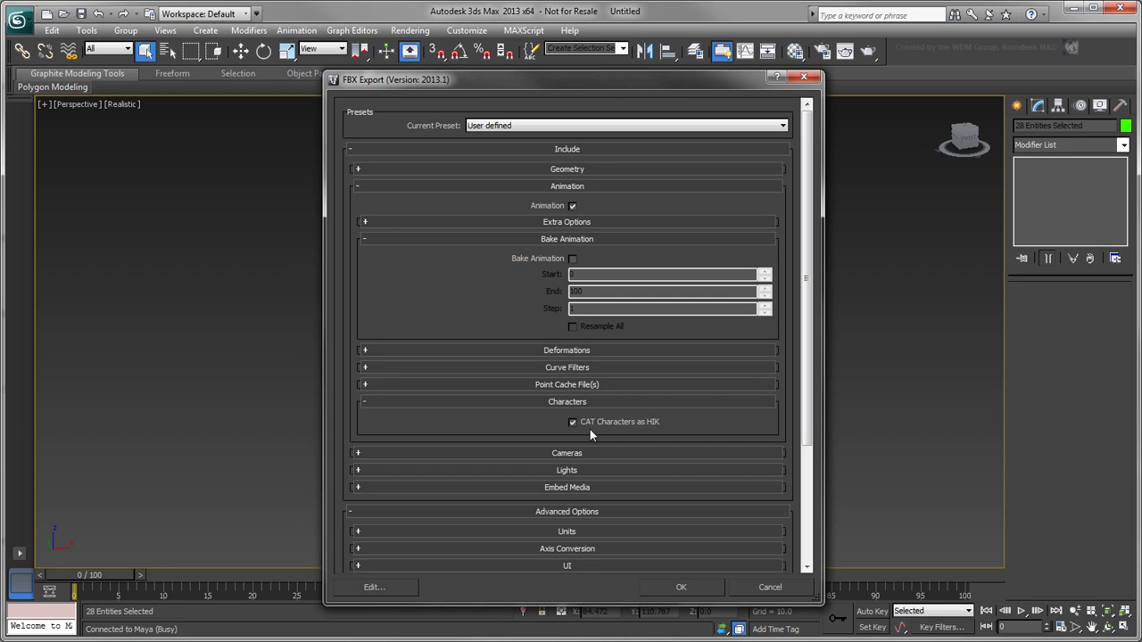
{"action": "left_click", "coordinate": [705, 584]}
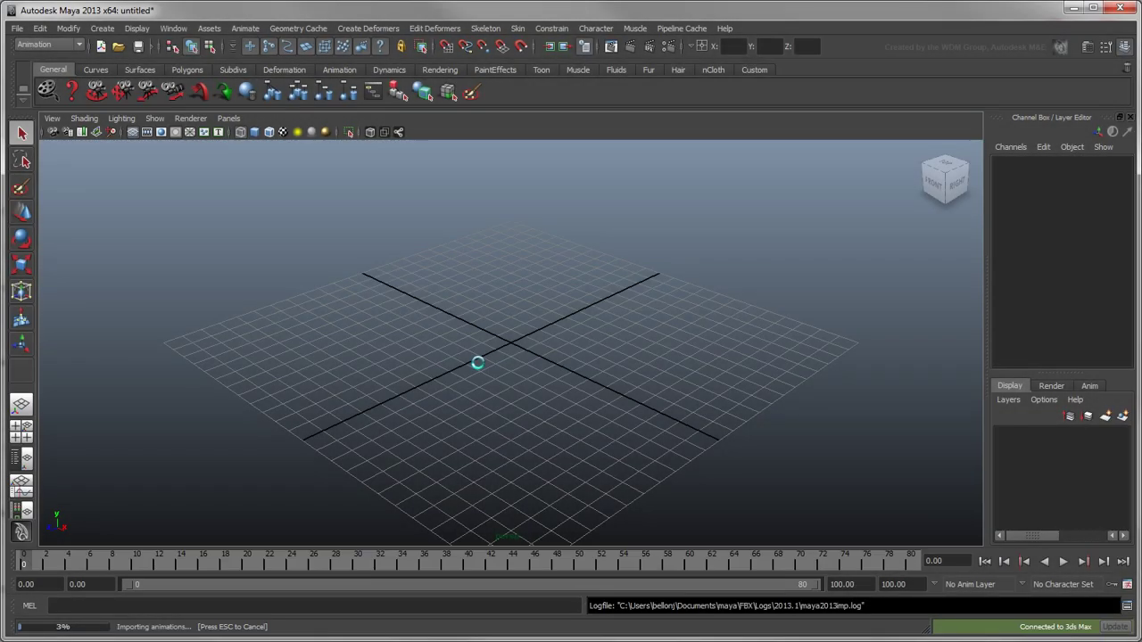
- In Maya, show the Outliner beside the perspective view and hide the left and right platforms and IK targets of the imported rig
{"action": "key", "text": "a"}
{"action": "right_click_drag", "start_coordinate": [477, 415], "coordinate": [488, 373], "text": "alt"}
{"action": "left_click_drag", "start_coordinate": [438, 357], "coordinate": [465, 339], "text": "alt"}
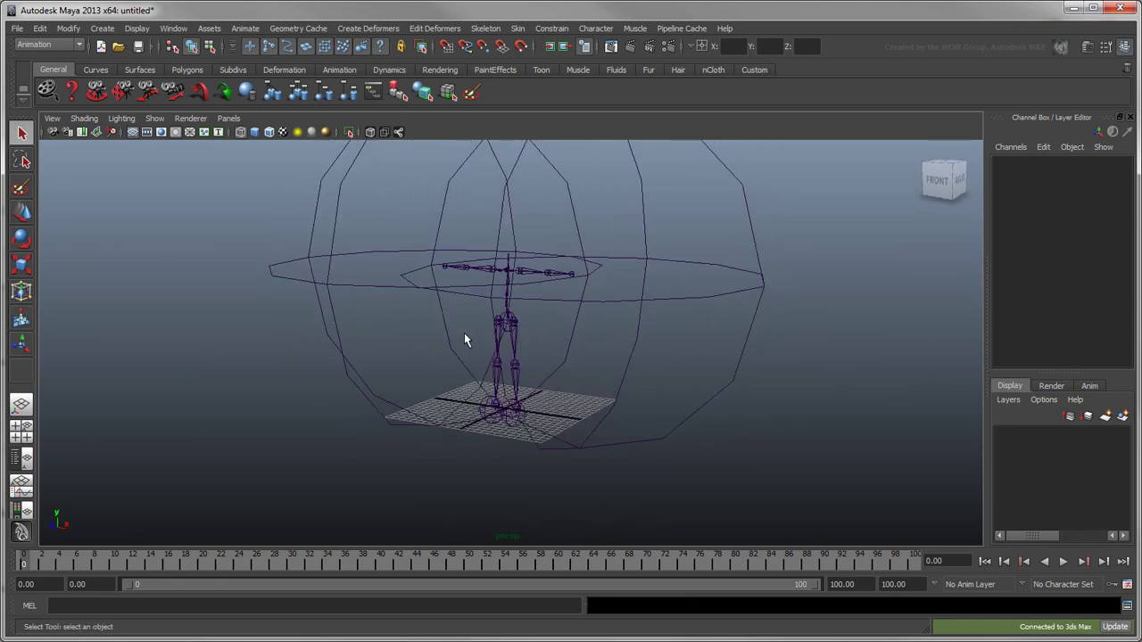
{"action": "left_click", "coordinate": [21, 459]}
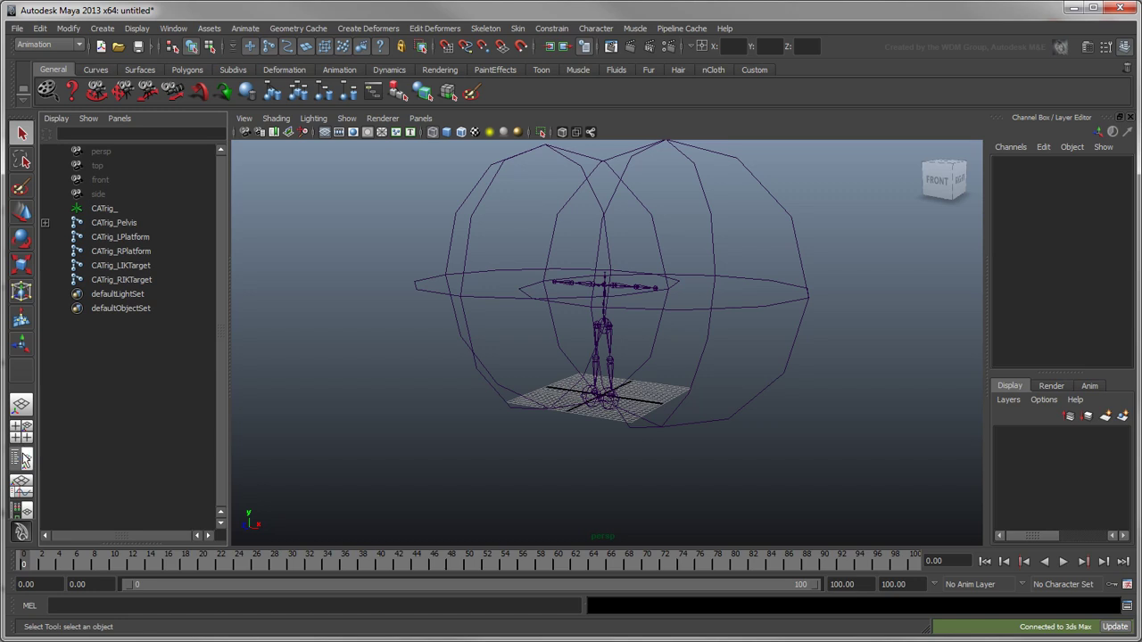
{"action": "left_click", "coordinate": [148, 238]}
{"action": "left_click", "coordinate": [148, 281], "text": "shift"}
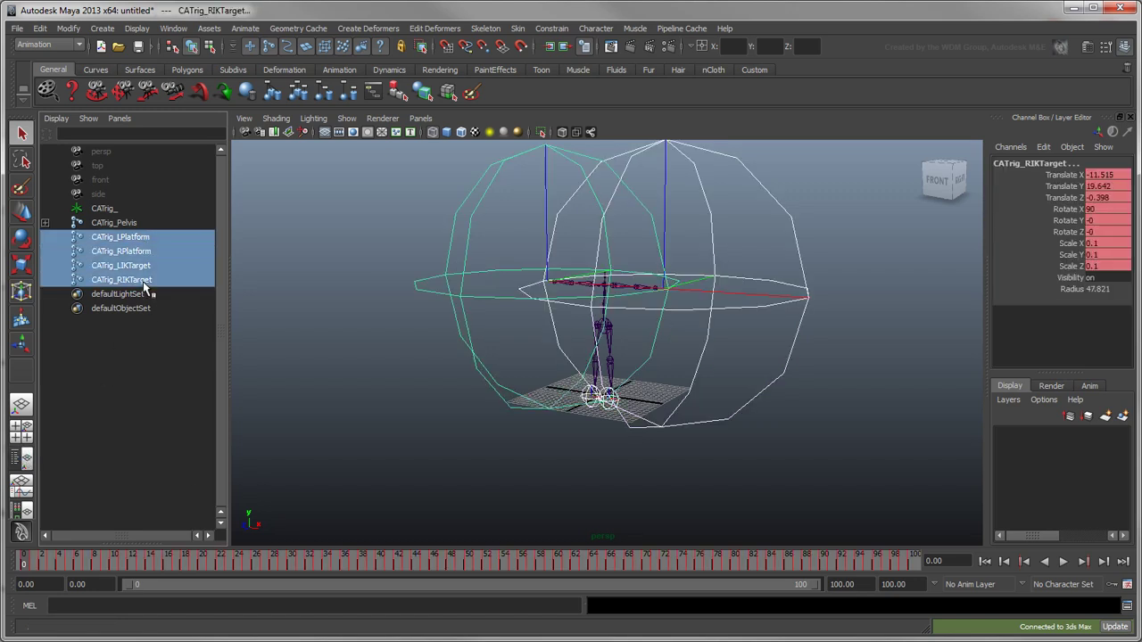
{"action": "left_click", "coordinate": [136, 27]}
{"action": "mouse_move", "coordinate": [169, 92]}
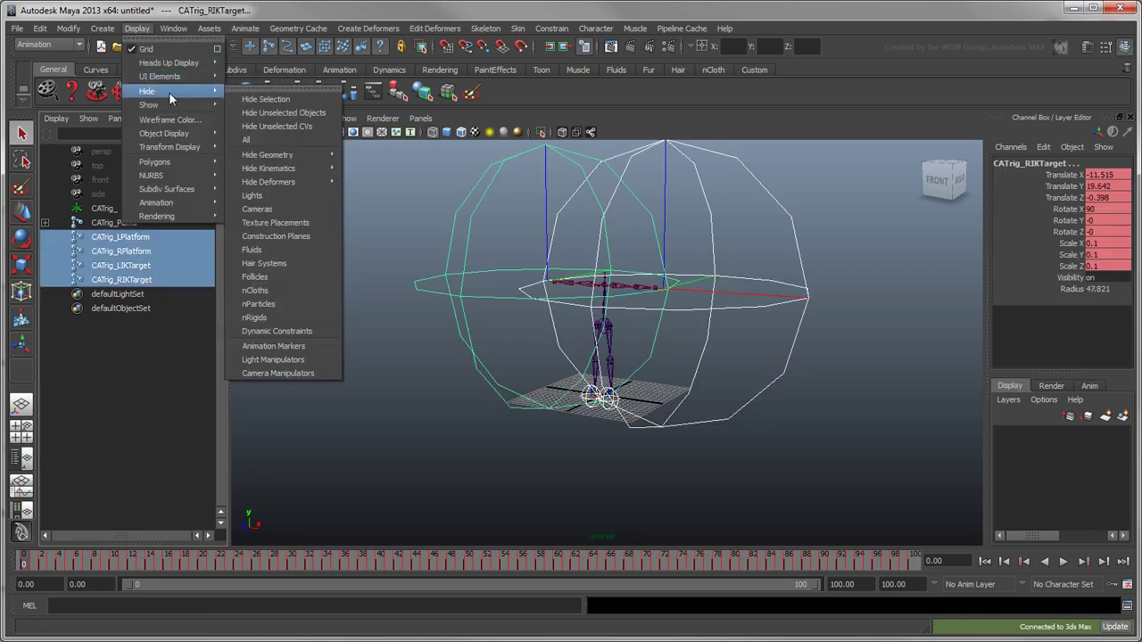
{"action": "left_click", "coordinate": [271, 94]}
{"action": "left_click", "coordinate": [605, 228]}
{"action": "key", "text": "a"}
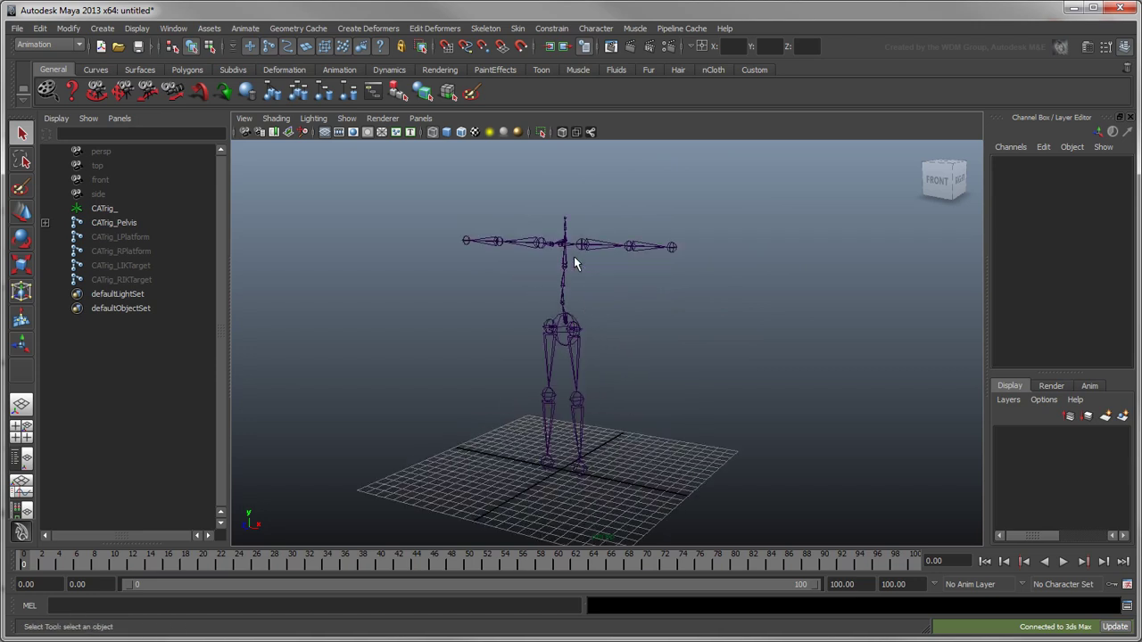
- Check the skeleton's individual joints by selecting the pelvis, right calf and second spine bone, and clear the selection
{"action": "left_click", "coordinate": [566, 330]}
{"action": "left_click", "coordinate": [551, 403]}
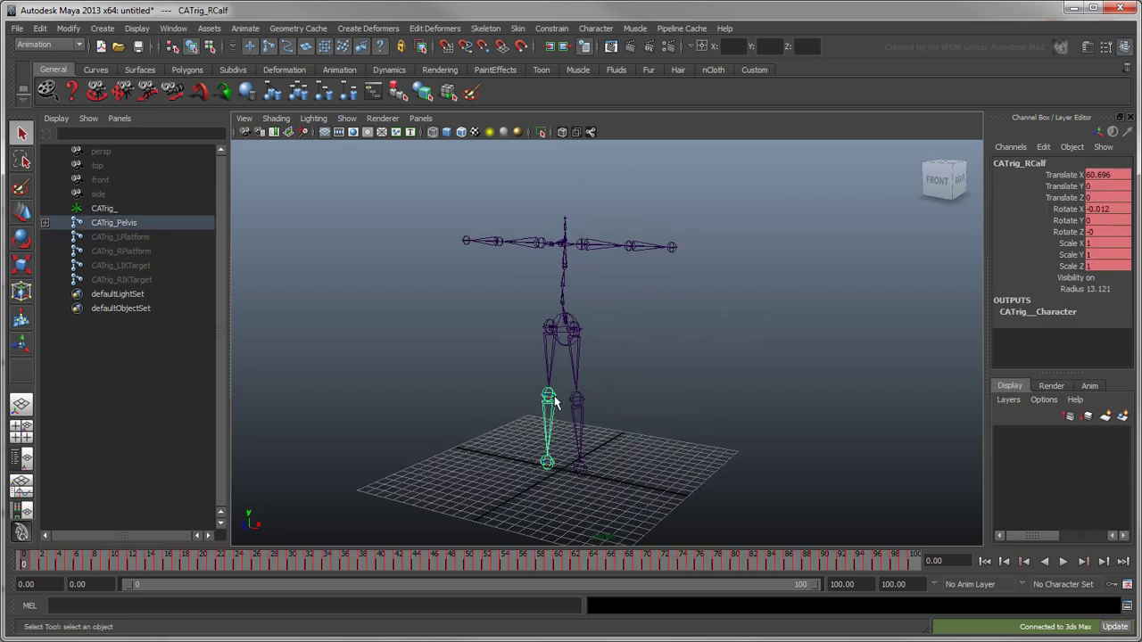
{"action": "left_click", "coordinate": [563, 298]}
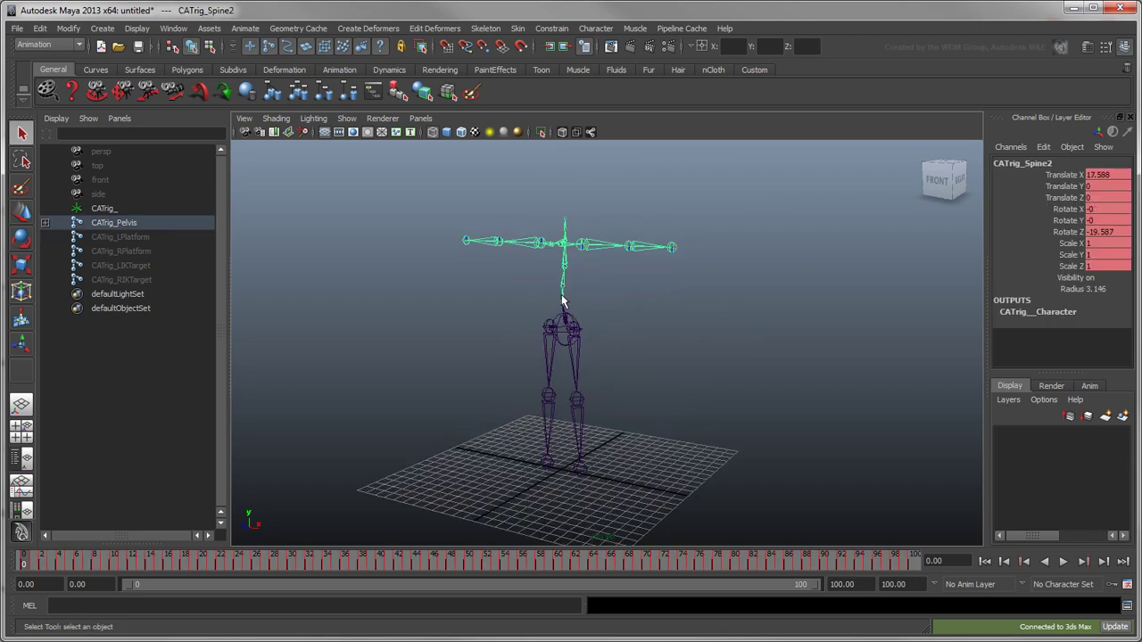
{"action": "left_click", "coordinate": [599, 301]}
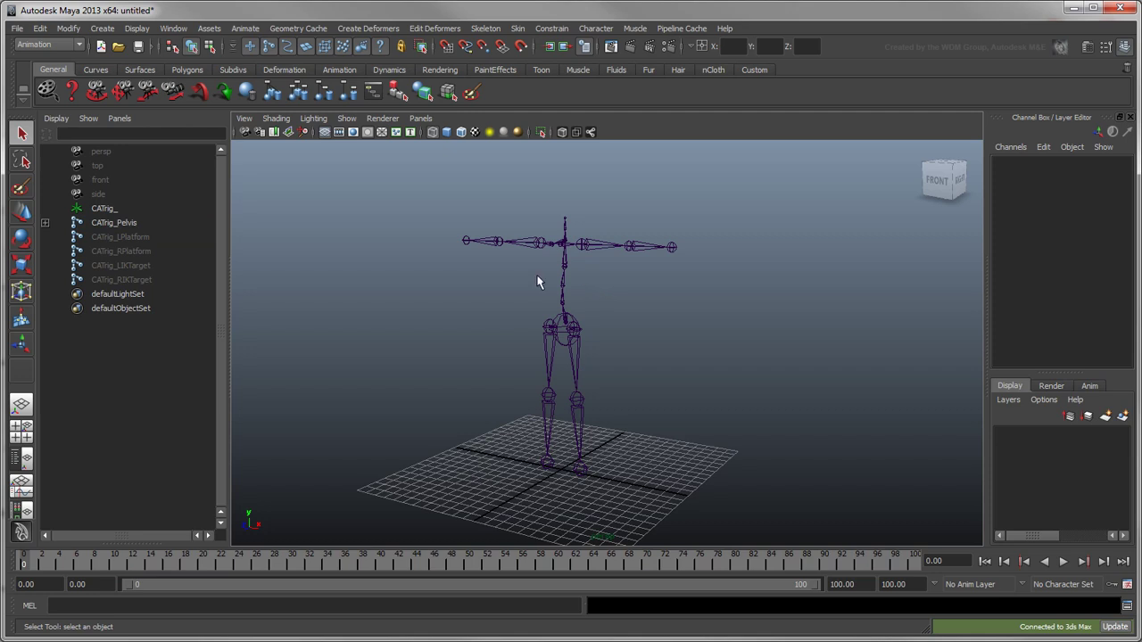
- Open the HumanIK Character Controls for CATrig__Character and place them ahead of the Channel Box / Layer Editor
{"action": "left_click", "coordinate": [181, 30]}
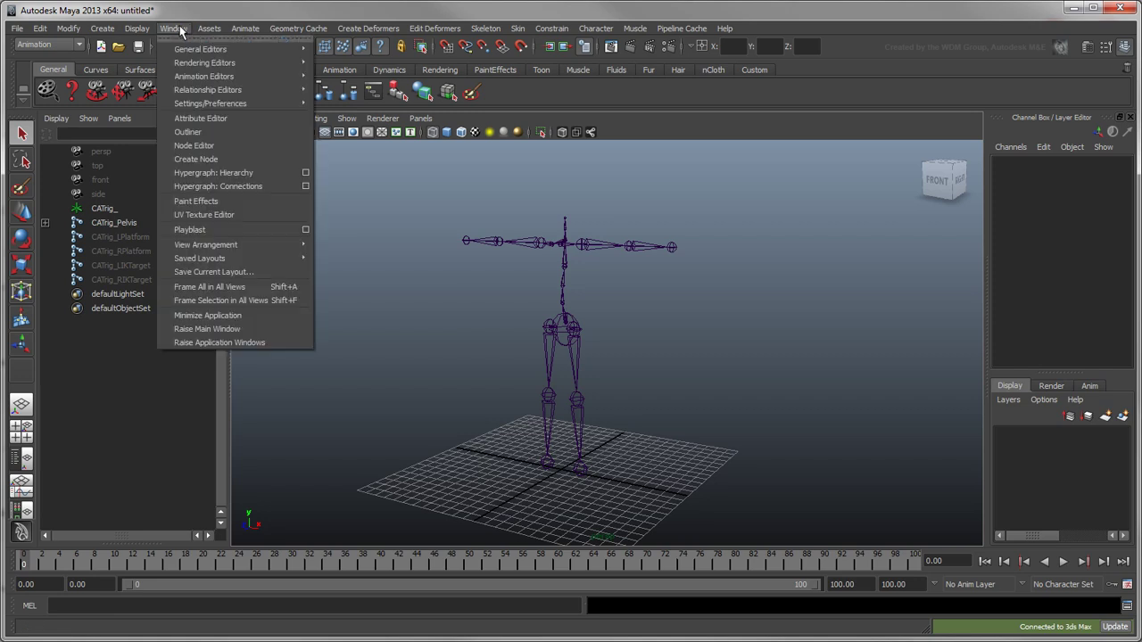
{"action": "mouse_move", "coordinate": [252, 75]}
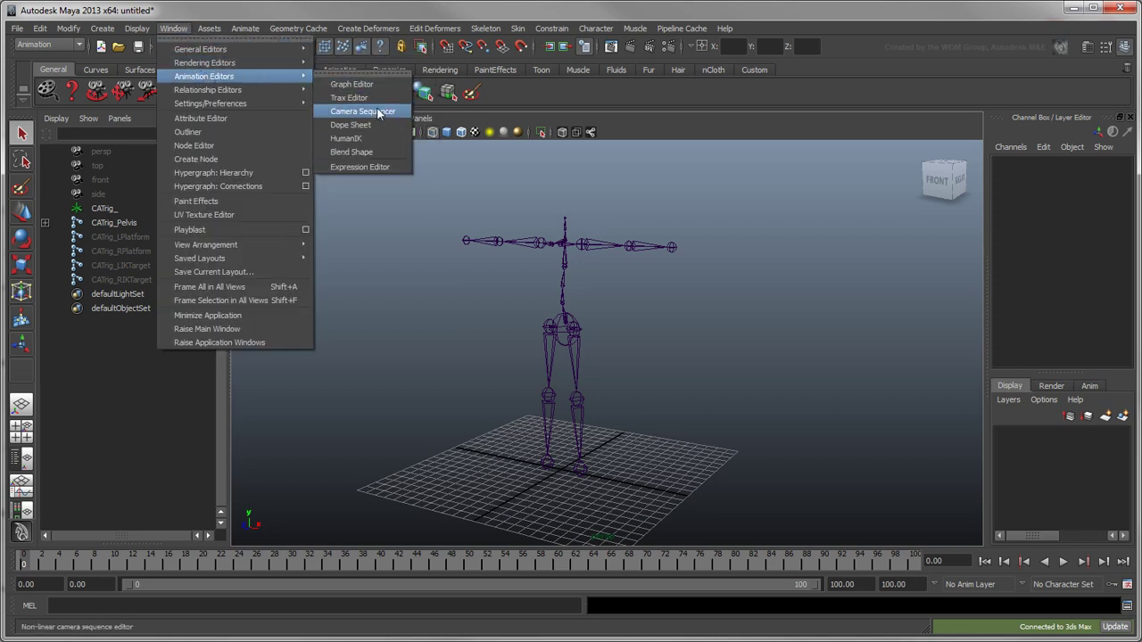
{"action": "left_click", "coordinate": [380, 139]}
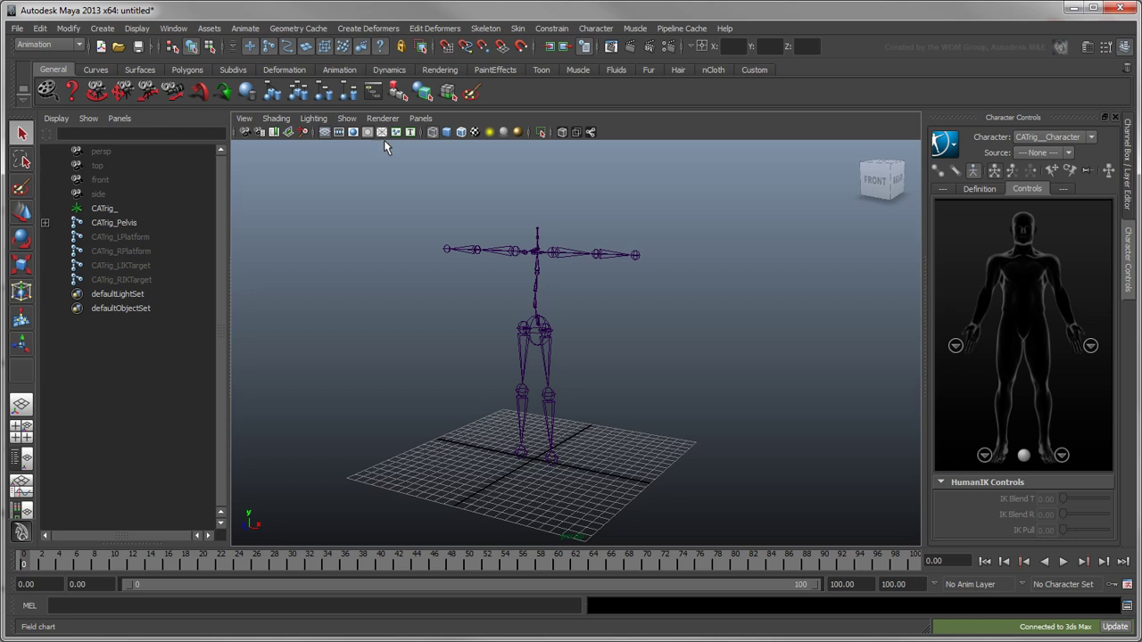
{"action": "left_click", "coordinate": [1130, 159]}
{"action": "left_click", "coordinate": [1129, 237]}
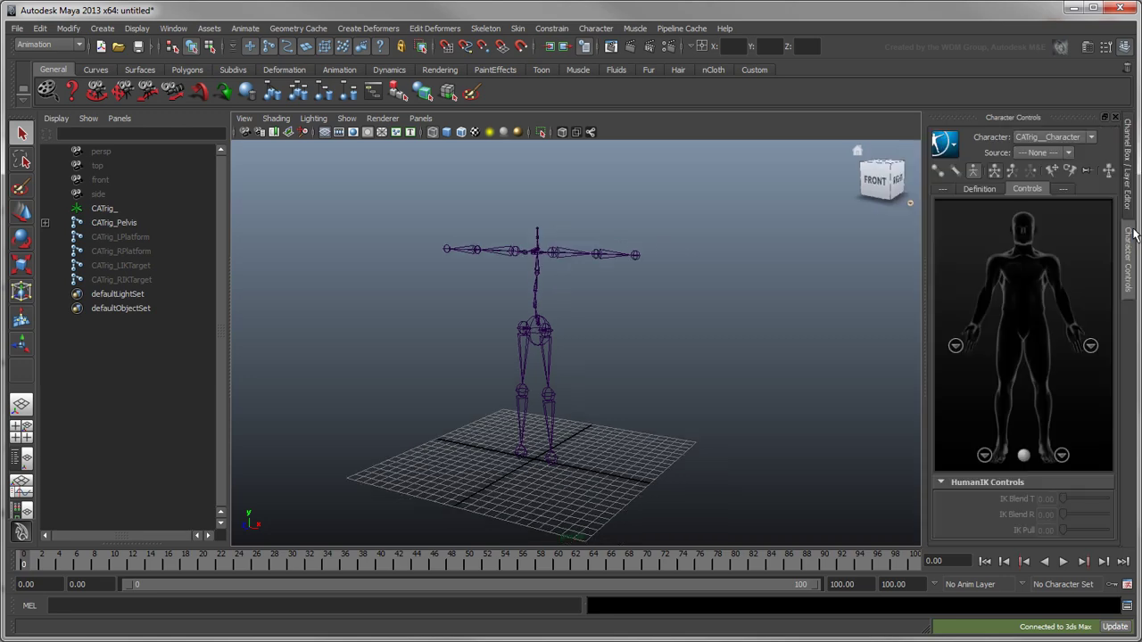
{"action": "mouse_move", "coordinate": [1071, 120]}
{"action": "left_mouse_down"}
{"action": "mouse_move", "coordinate": [835, 141]}
{"action": "mouse_move", "coordinate": [1044, 121]}
{"action": "left_mouse_up"}
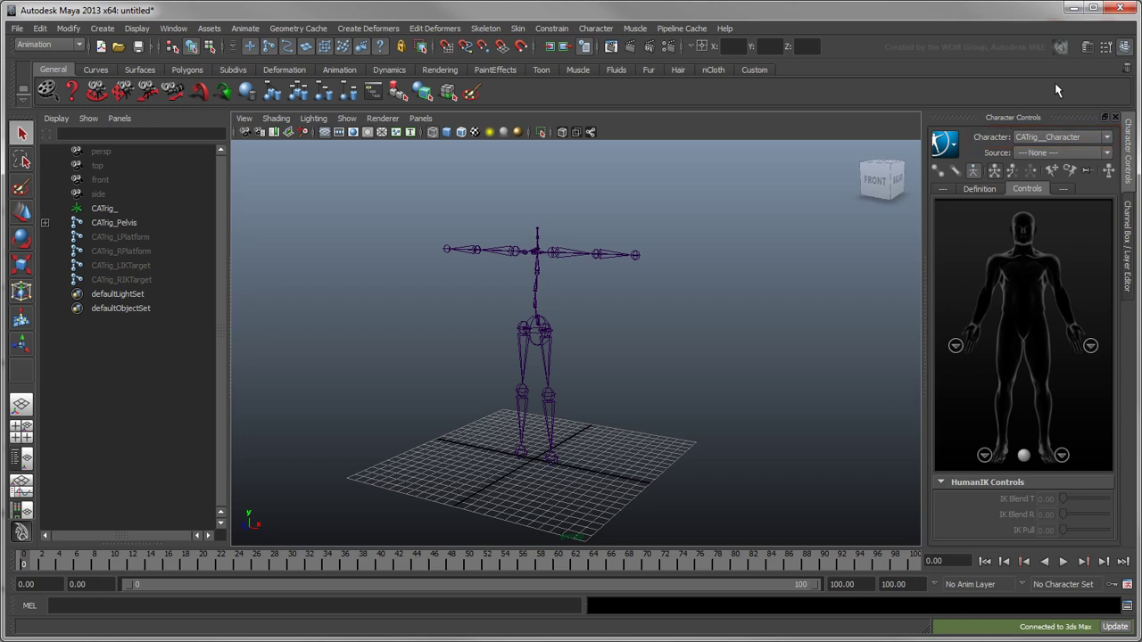
- Check the character's definition by selecting the left thigh, spine, right upper arm, head and left forearm, and clear the selection
{"action": "left_click", "coordinate": [979, 190]}
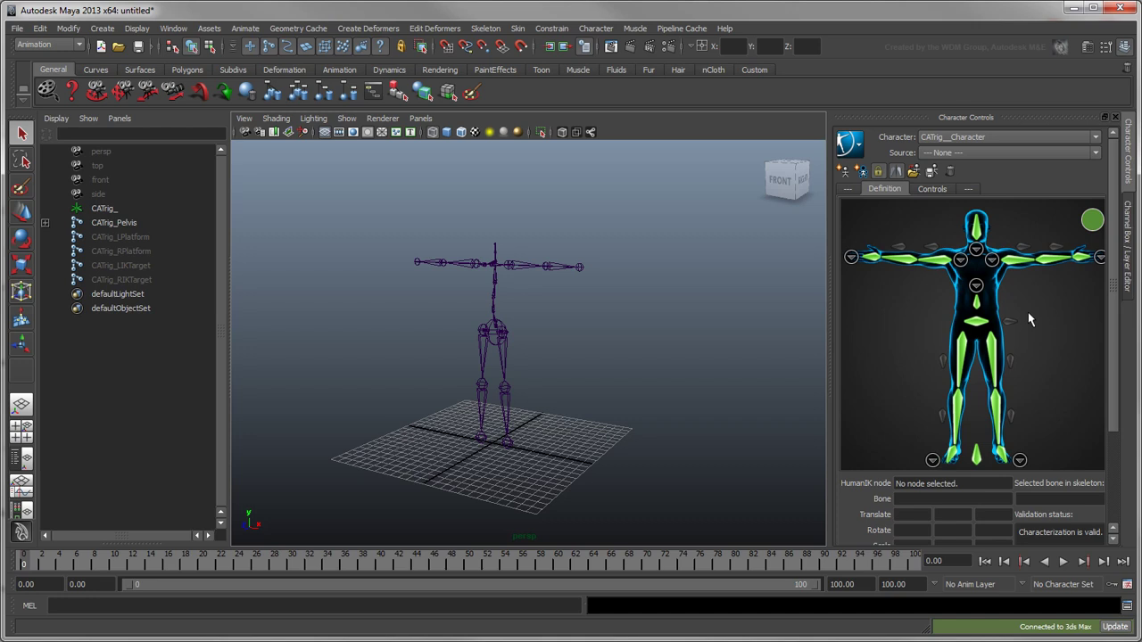
{"action": "left_click", "coordinate": [994, 348]}
{"action": "left_click", "coordinate": [978, 305]}
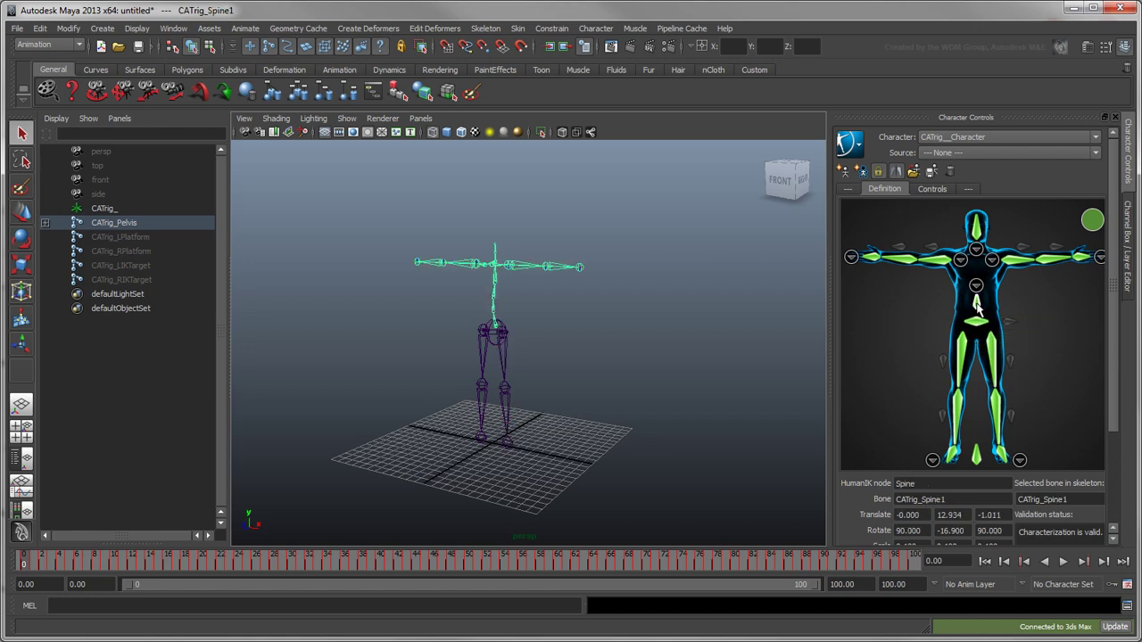
{"action": "left_click", "coordinate": [946, 260]}
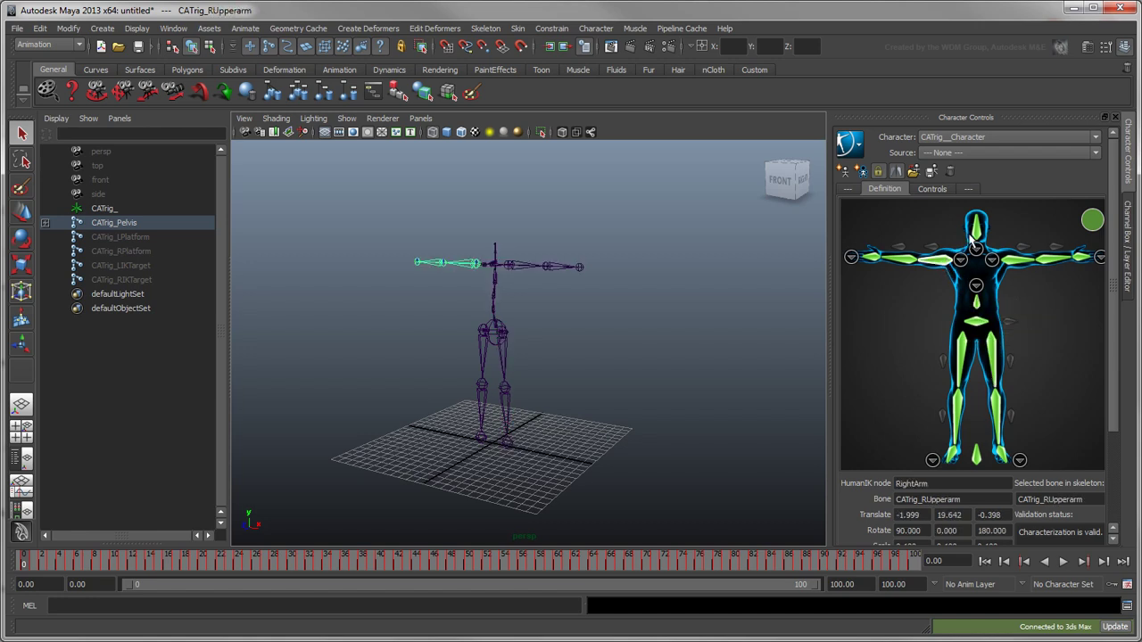
{"action": "left_click", "coordinate": [977, 231]}
{"action": "left_click", "coordinate": [1053, 261]}
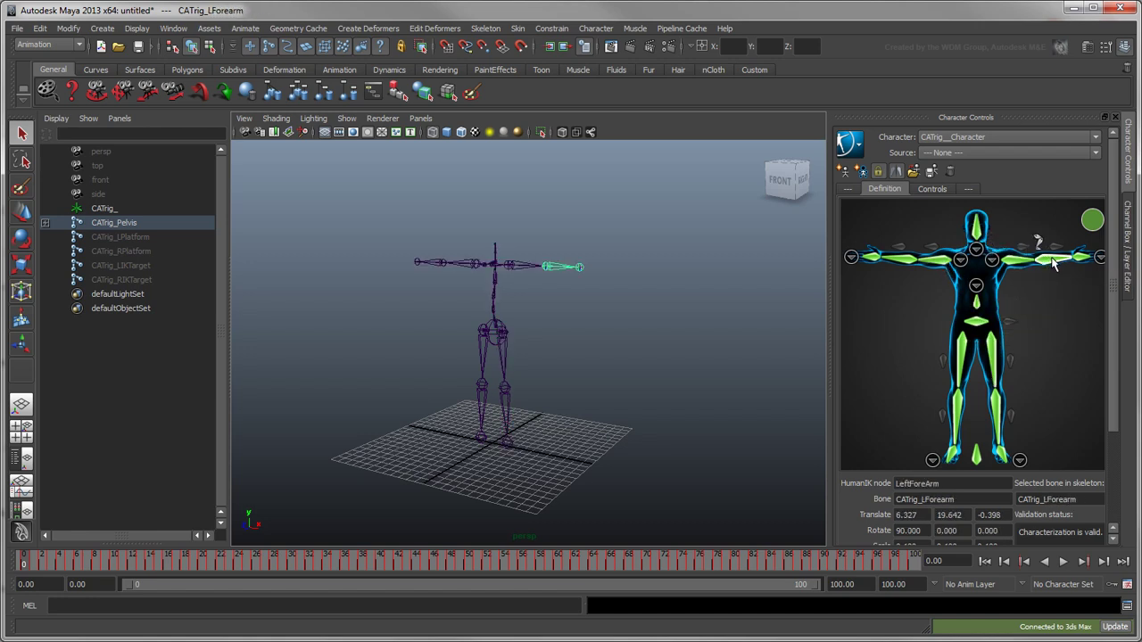
{"action": "left_click", "coordinate": [1050, 311]}
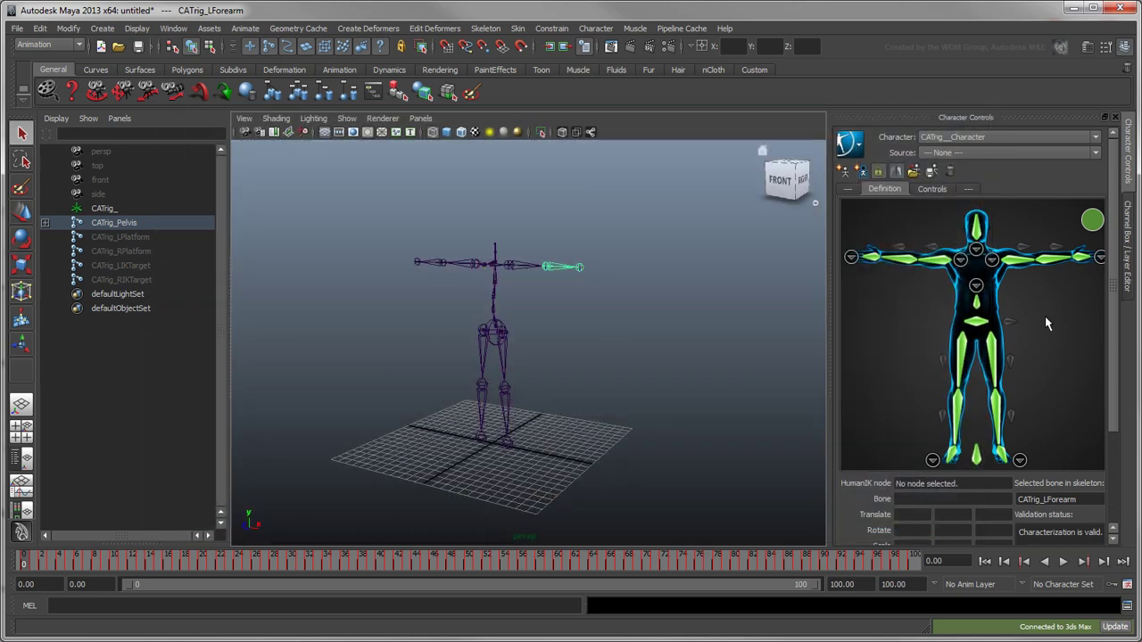
{"action": "left_click", "coordinate": [802, 283]}
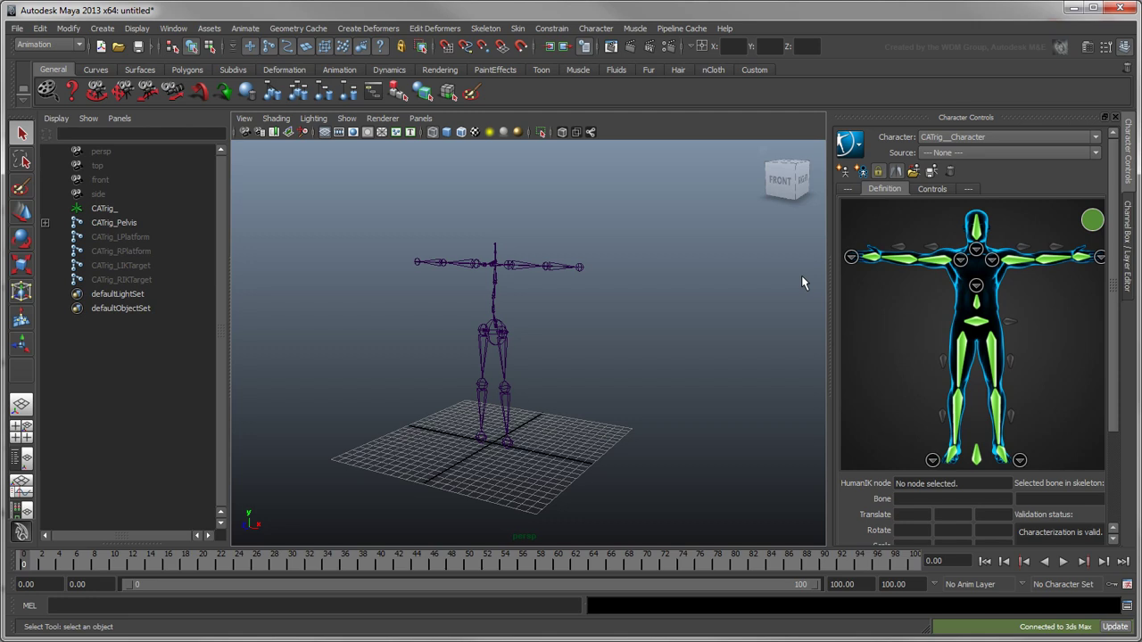
- Set the current character to None and import the dance2.ma mocap example into the scene
{"action": "left_click", "coordinate": [1075, 137]}
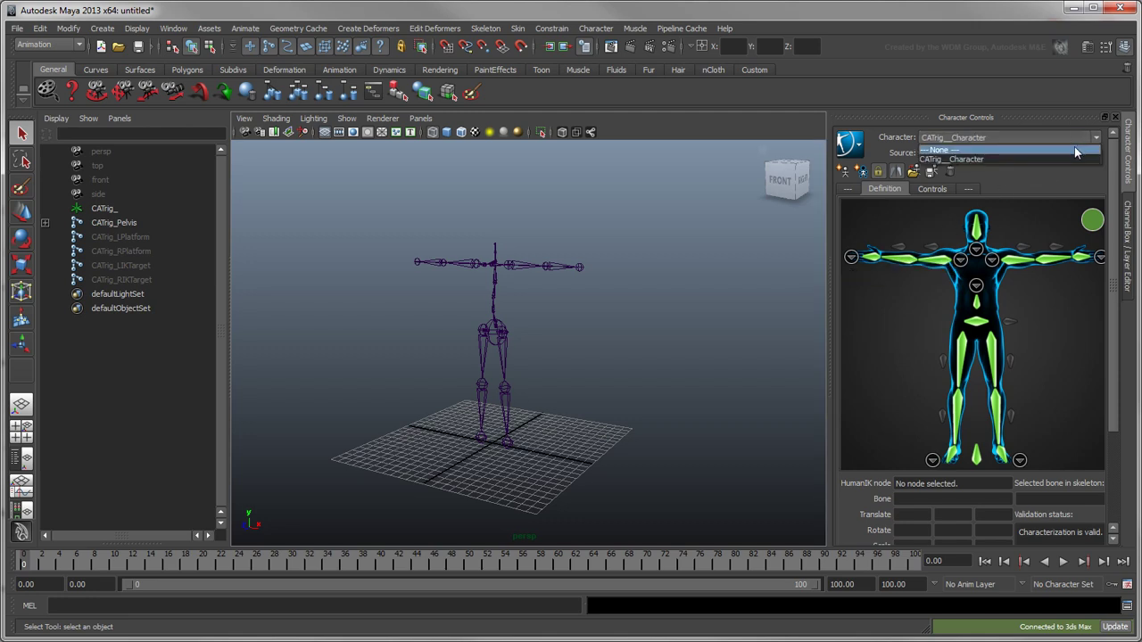
{"action": "left_click", "coordinate": [1074, 149]}
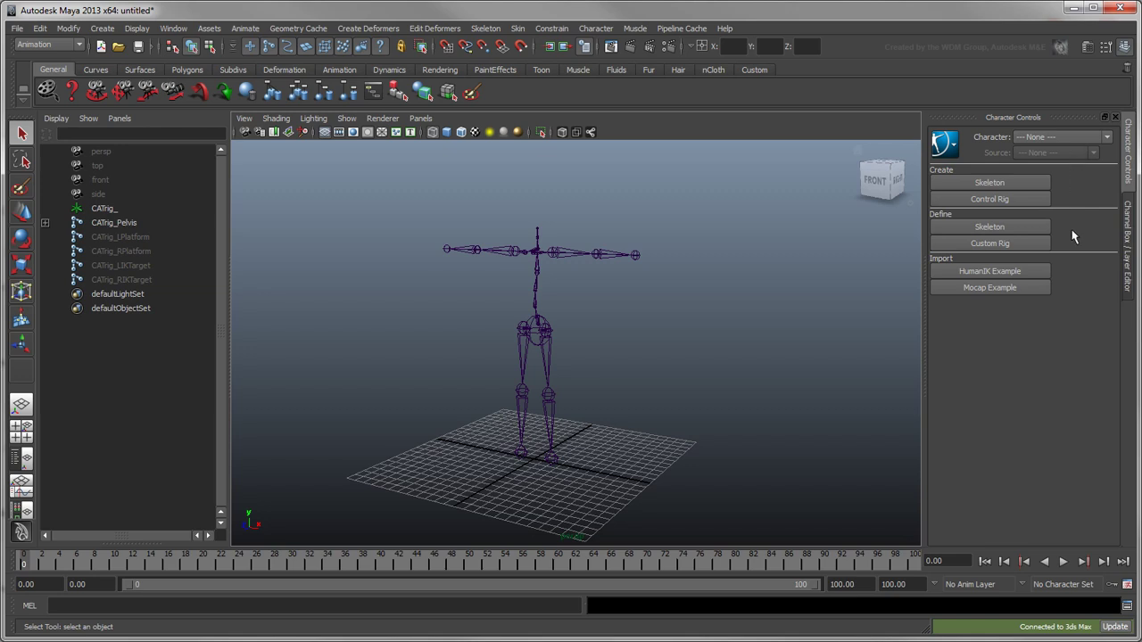
{"action": "left_click", "coordinate": [1041, 288]}
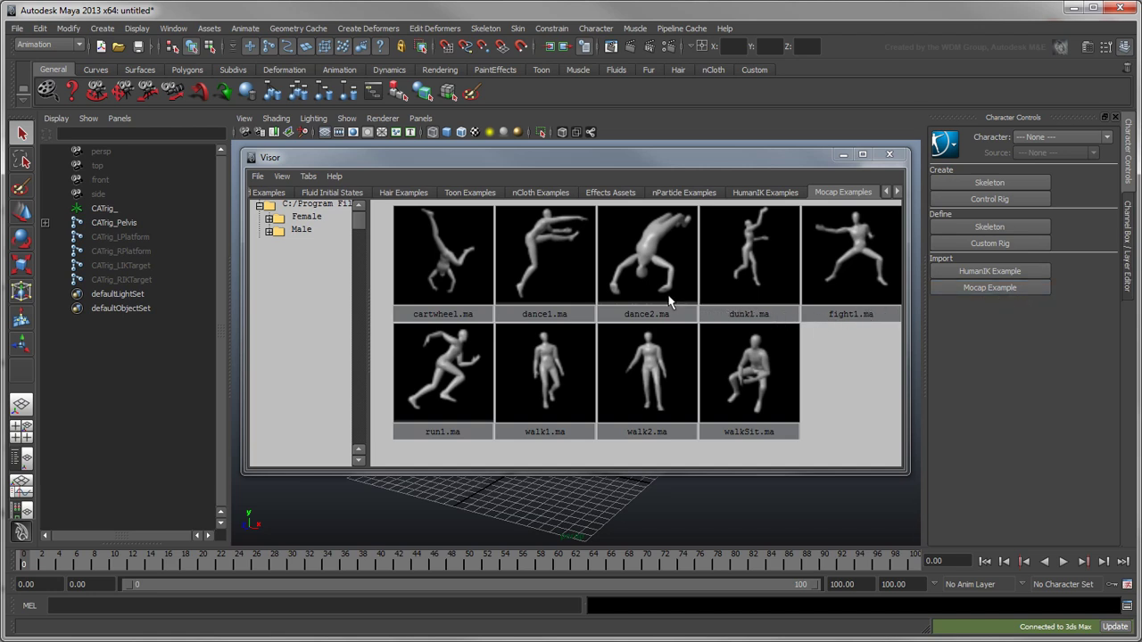
{"action": "left_click_drag", "start_coordinate": [666, 284], "coordinate": [678, 496]}
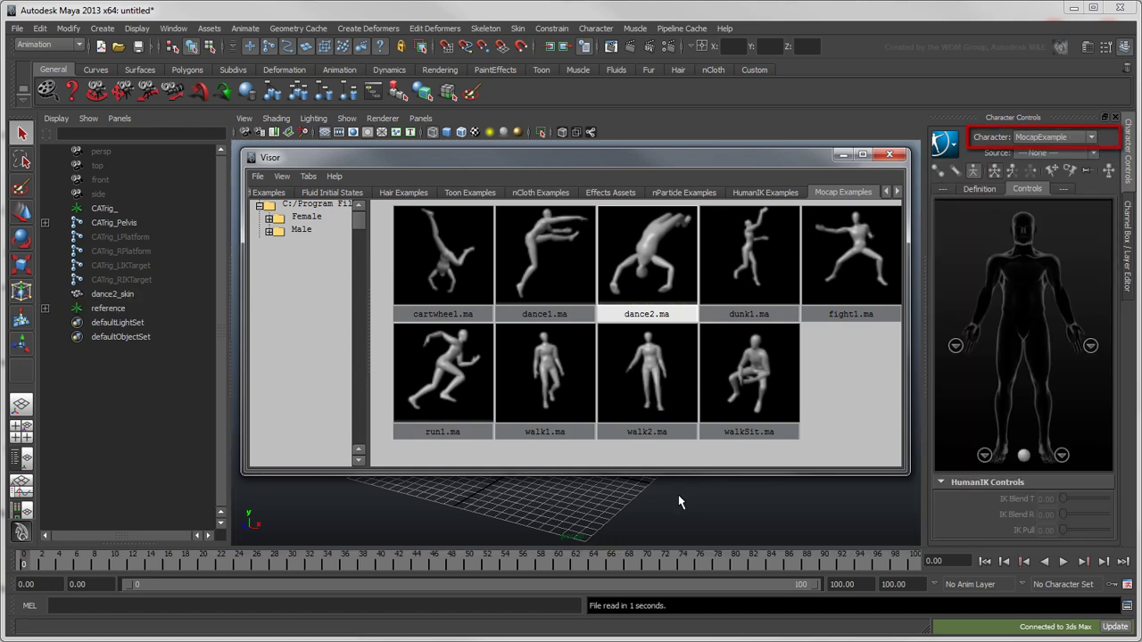
{"action": "left_click", "coordinate": [840, 154]}
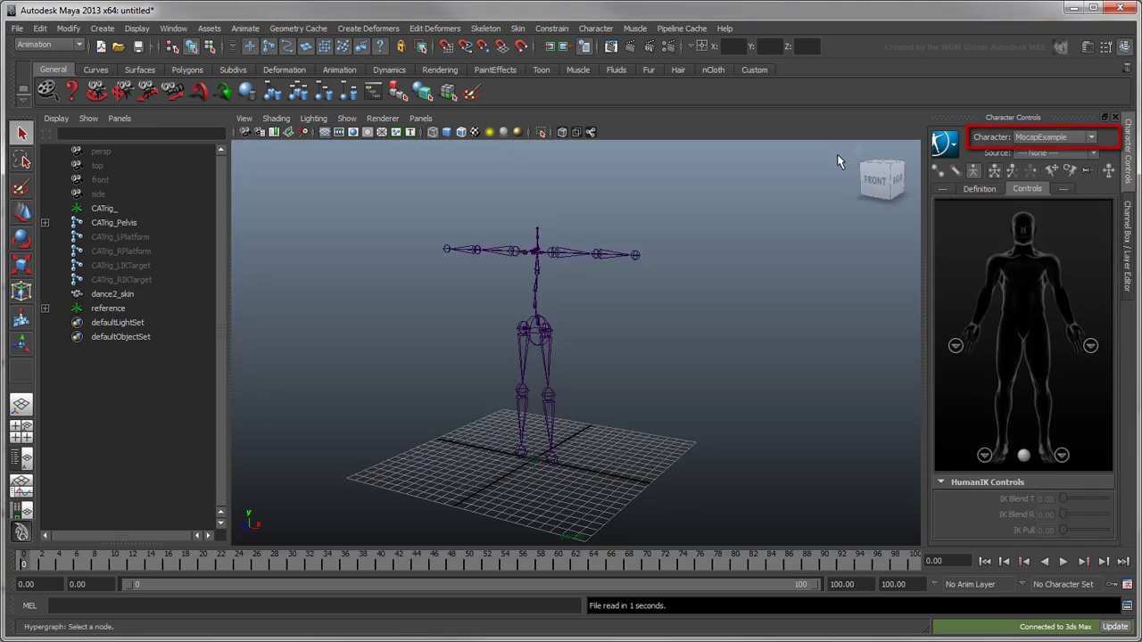
- Smooth shade the perspective view and play the imported dance animation, stopping at frame 25
{"action": "scroll", "coordinate": [732, 239], "scroll_direction": "down", "scroll_amount": 10}
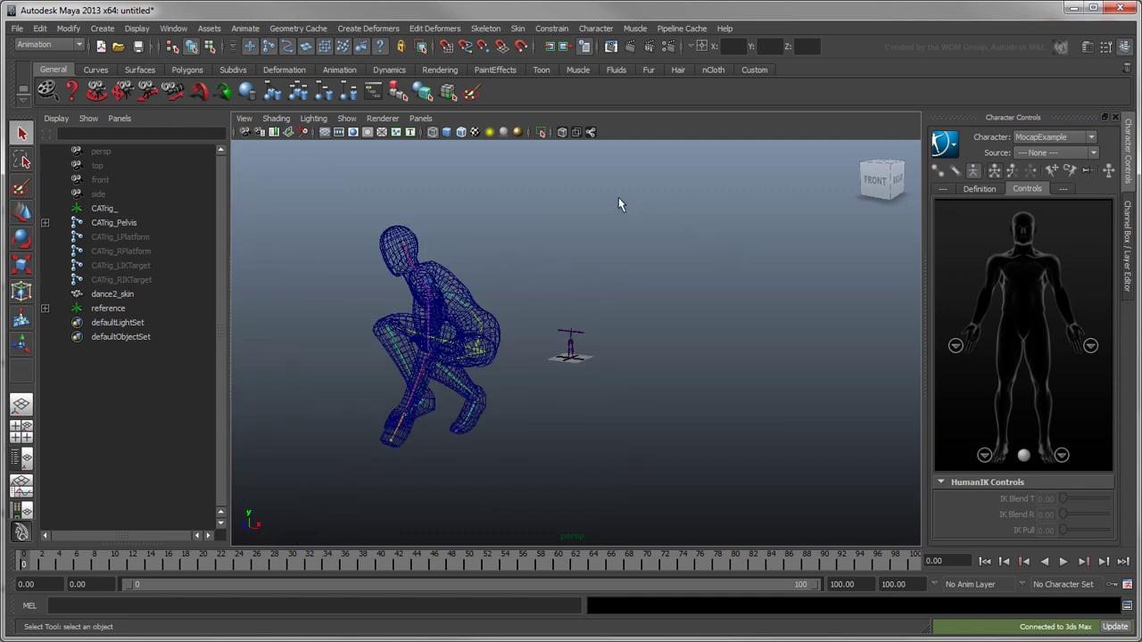
{"action": "left_click", "coordinate": [447, 132]}
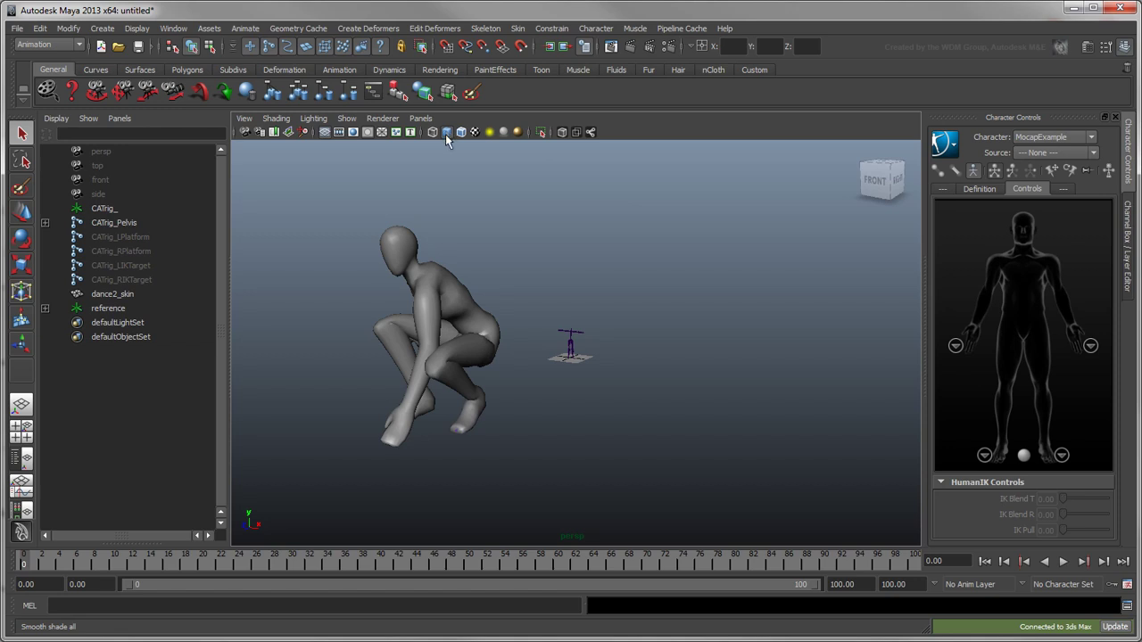
{"action": "key", "text": "alt+v"}
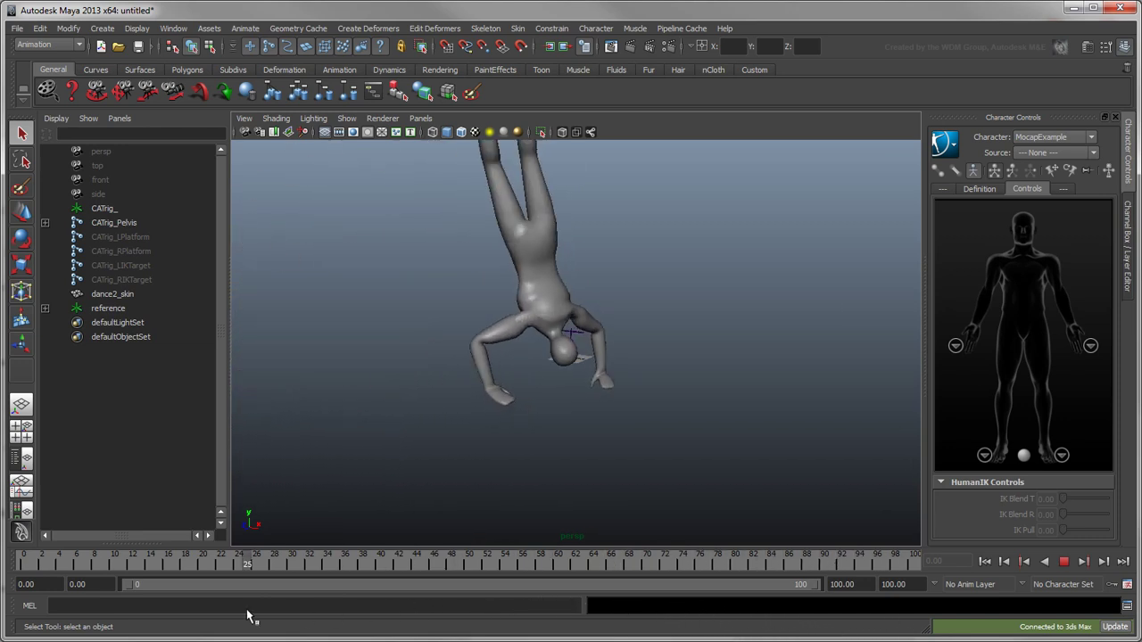
{"action": "left_click", "coordinate": [247, 557]}
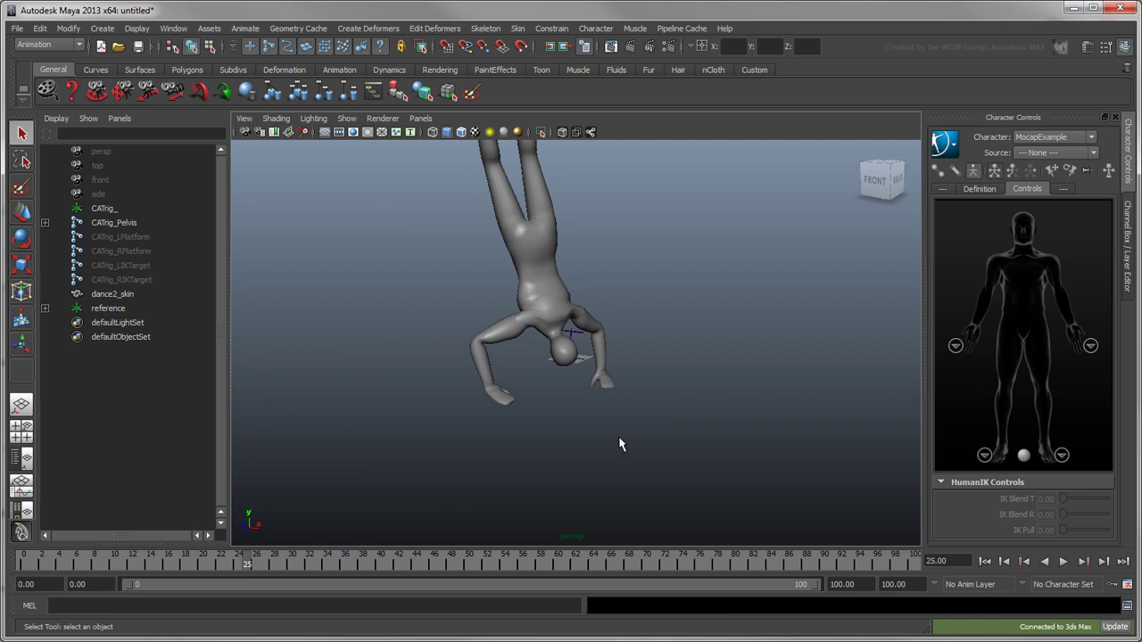
- Scale the mocap character down uniformly through its reference node, closer to the CAT rig's size
{"action": "left_click", "coordinate": [1025, 456]}
{"action": "key", "text": "r"}
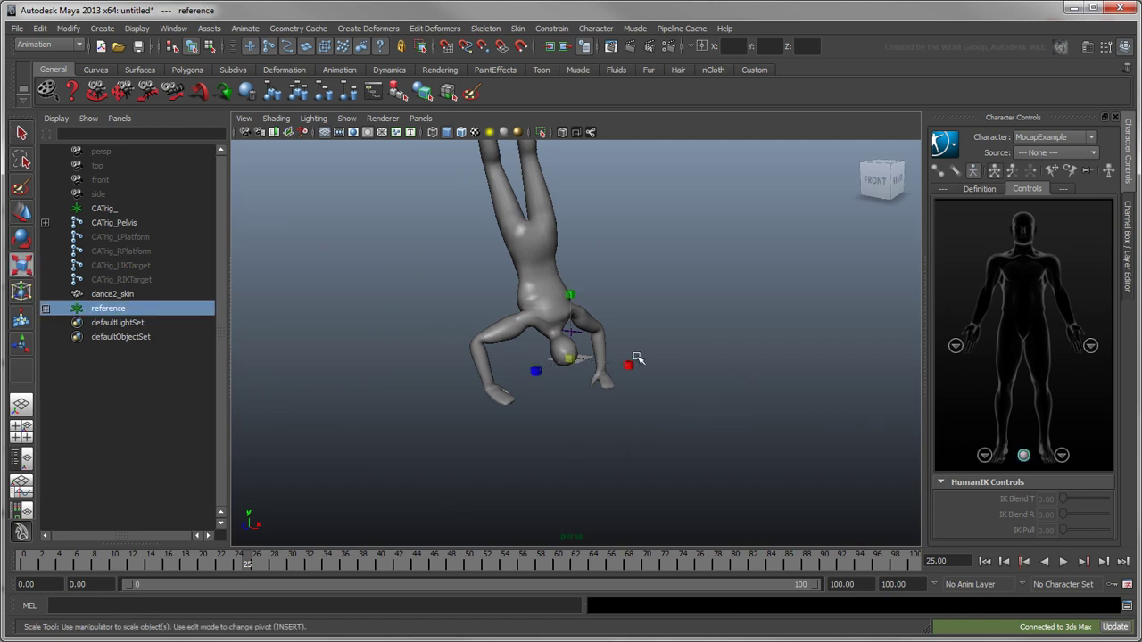
{"action": "left_click_drag", "start_coordinate": [571, 358], "coordinate": [349, 322]}
{"action": "left_click_drag", "start_coordinate": [613, 387], "coordinate": [671, 388], "text": "alt"}
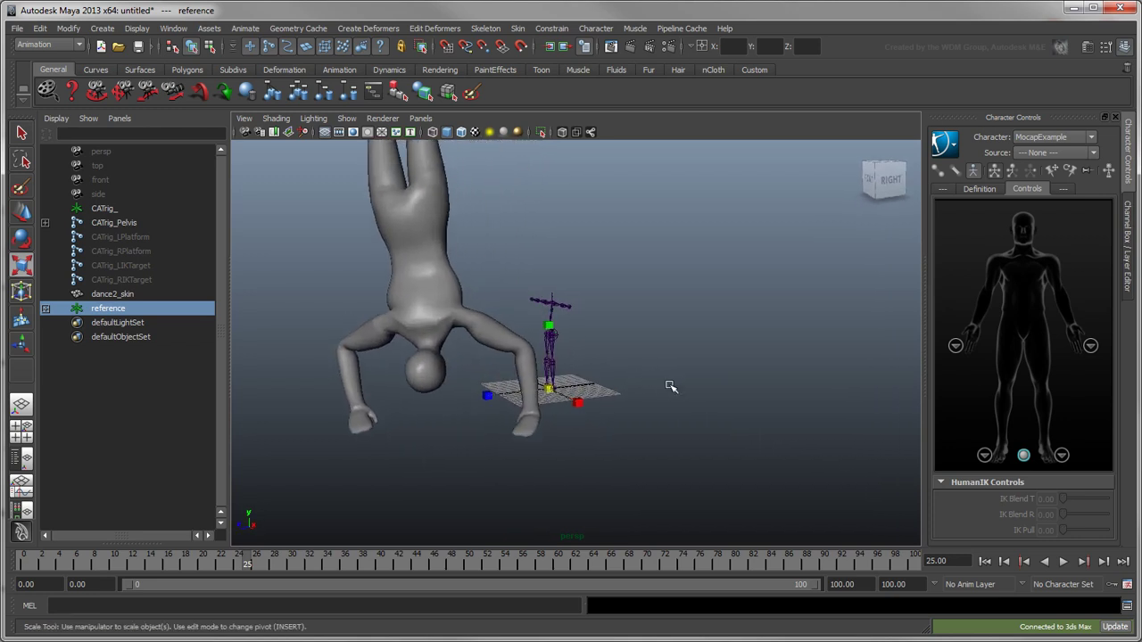
{"action": "key", "text": "q"}
- Make CATrig__Character the current character and set its source to MocapExample
{"action": "left_click", "coordinate": [1061, 153]}
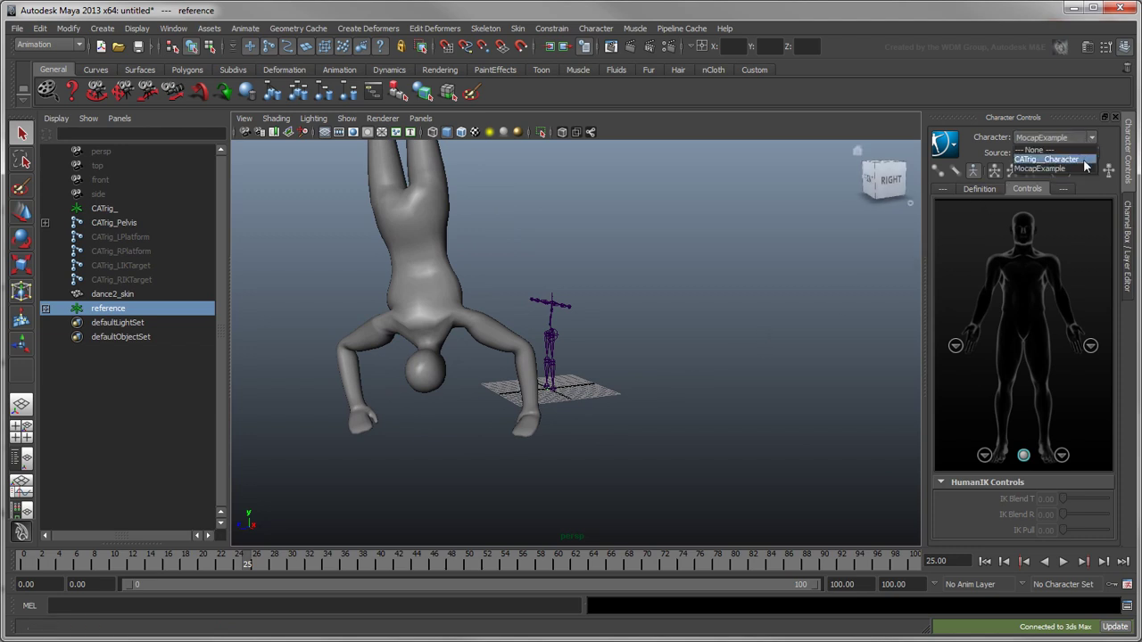
{"action": "left_click", "coordinate": [1083, 161]}
{"action": "left_click", "coordinate": [1080, 154]}
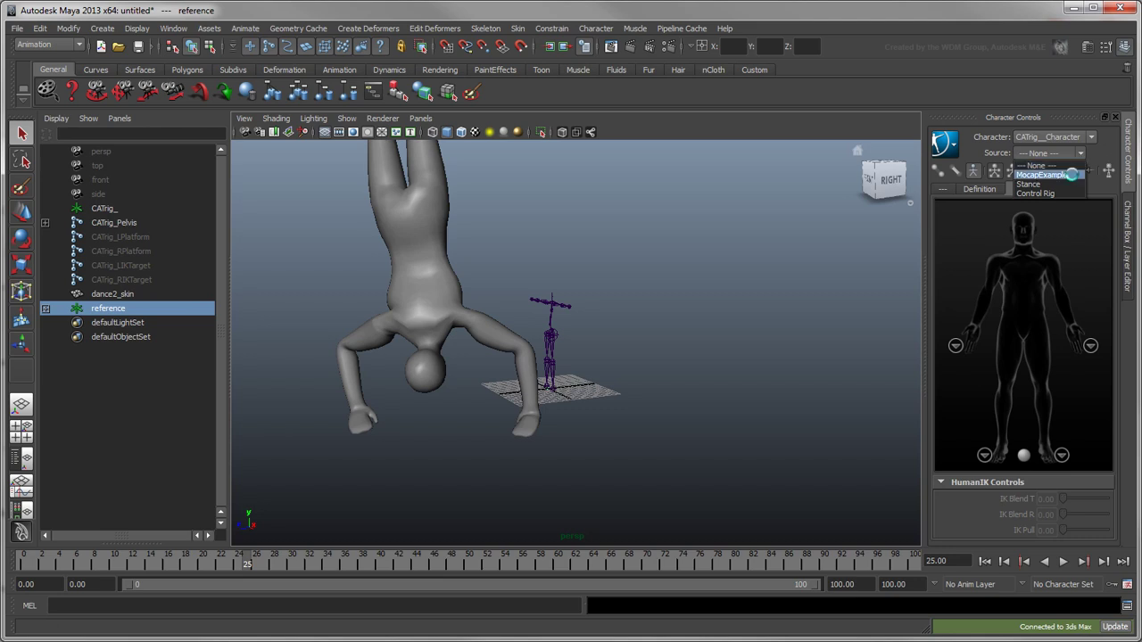
{"action": "left_click", "coordinate": [1074, 177]}
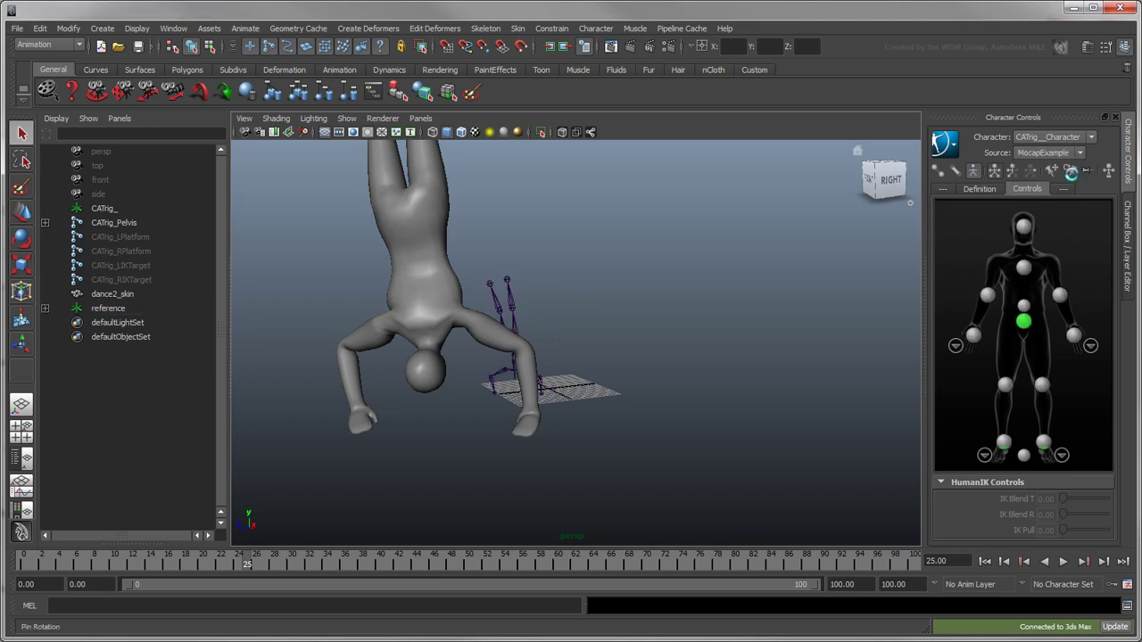
- Play the retargeted animation to compare the CAT rig with the mocap character, and stop at frame 5
{"action": "left_click", "coordinate": [65, 564]}
{"action": "key", "text": "alt+v"}
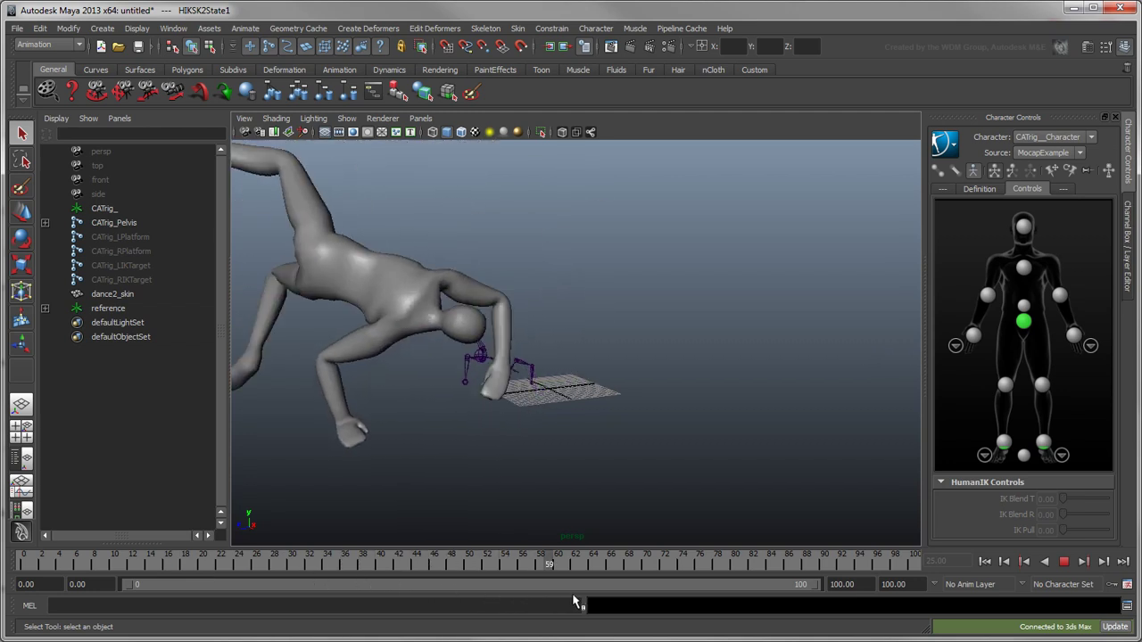
{"action": "key", "text": "alt+v"}
{"action": "left_click_drag", "start_coordinate": [526, 490], "coordinate": [648, 516], "text": "alt"}
{"action": "key", "text": "alt+v"}
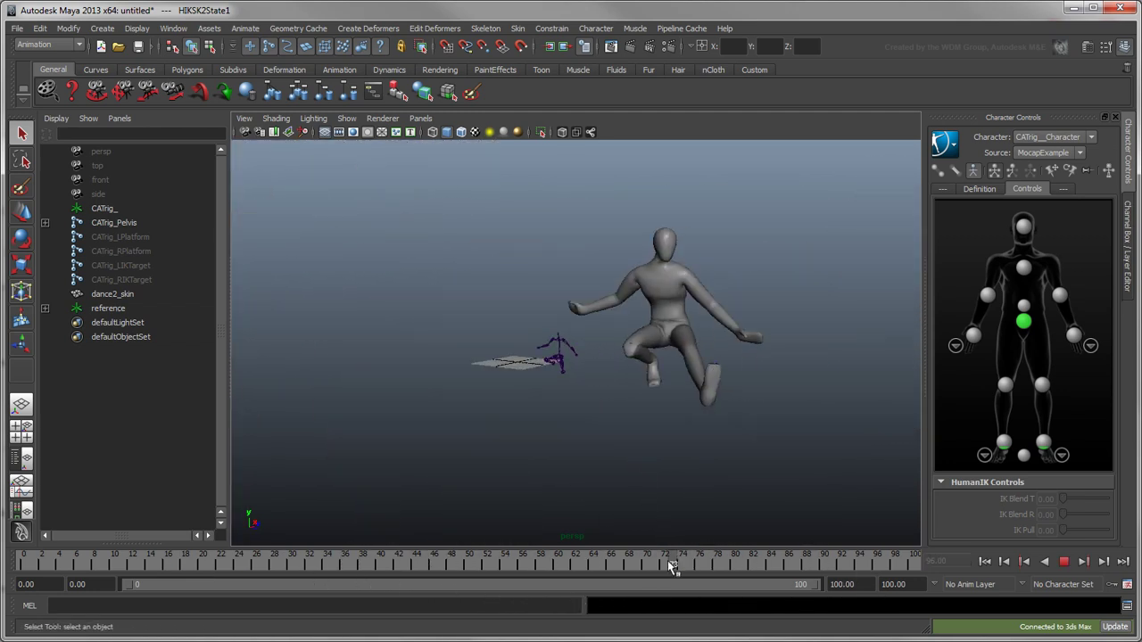
{"action": "key", "text": "alt+v"}
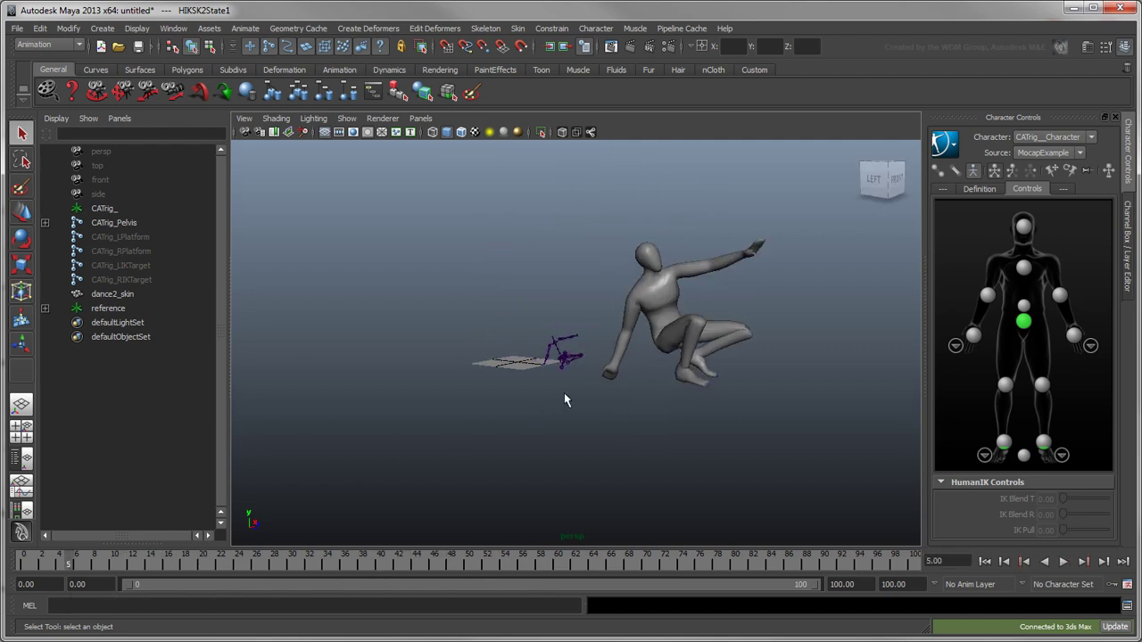
- Set IK Blend T and IK Blend R to 1.00 for both hand effectors of the CAT rig
{"action": "left_click_drag", "start_coordinate": [566, 398], "coordinate": [589, 391], "text": "alt"}
{"action": "right_click_drag", "start_coordinate": [590, 391], "coordinate": [870, 509], "text": "alt"}
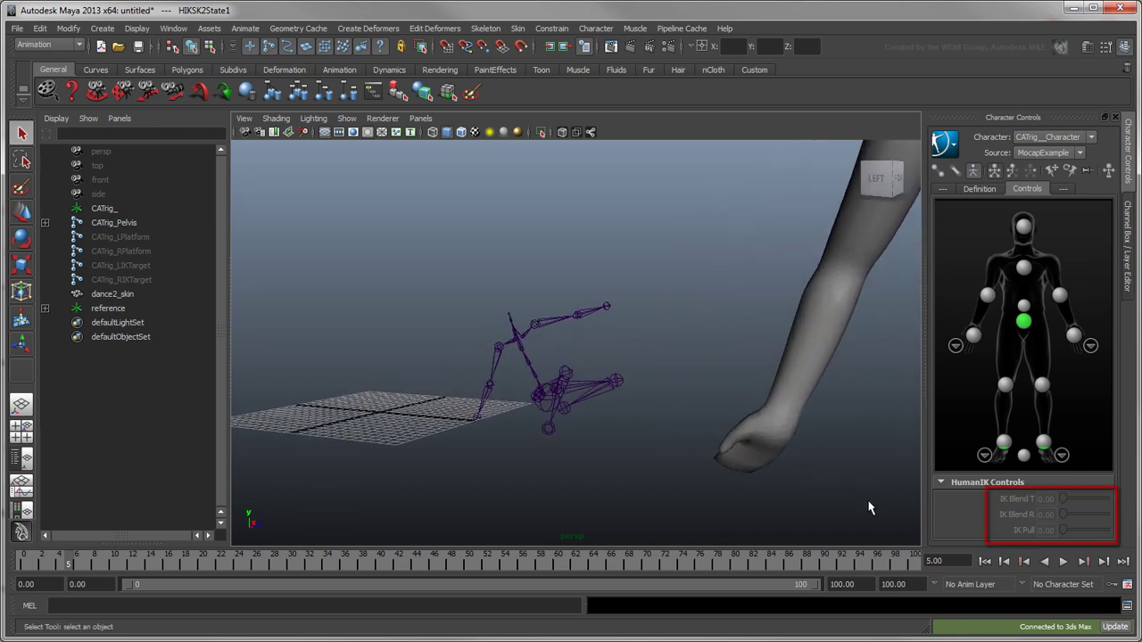
{"action": "left_click", "coordinate": [974, 335]}
{"action": "left_click", "coordinate": [1073, 336]}
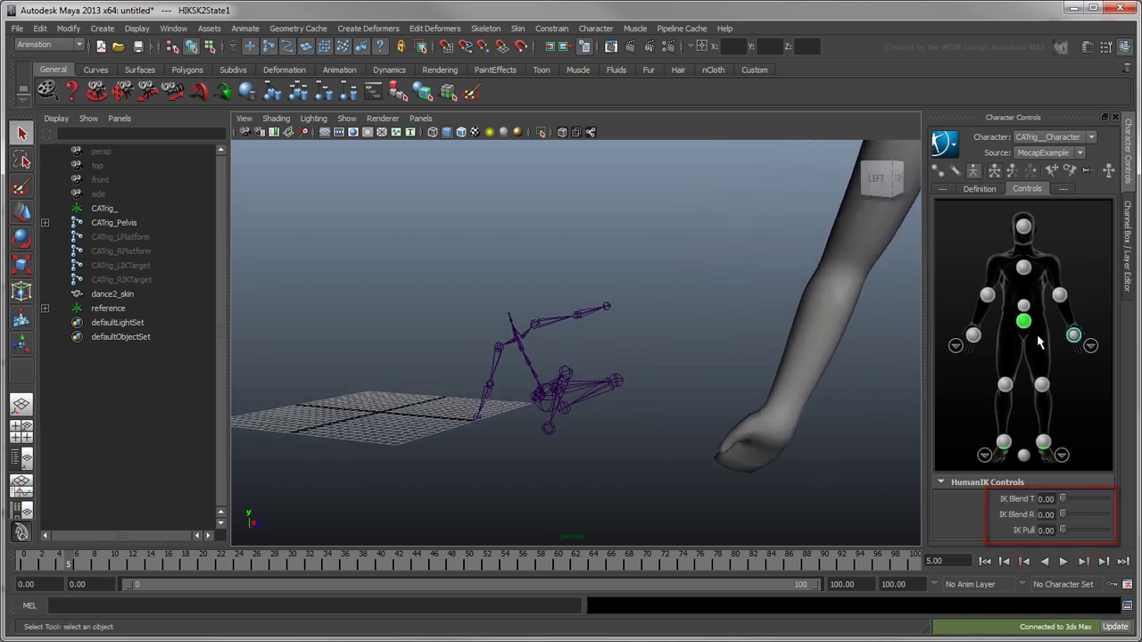
{"action": "left_click_drag", "start_coordinate": [1058, 499], "coordinate": [1122, 520]}
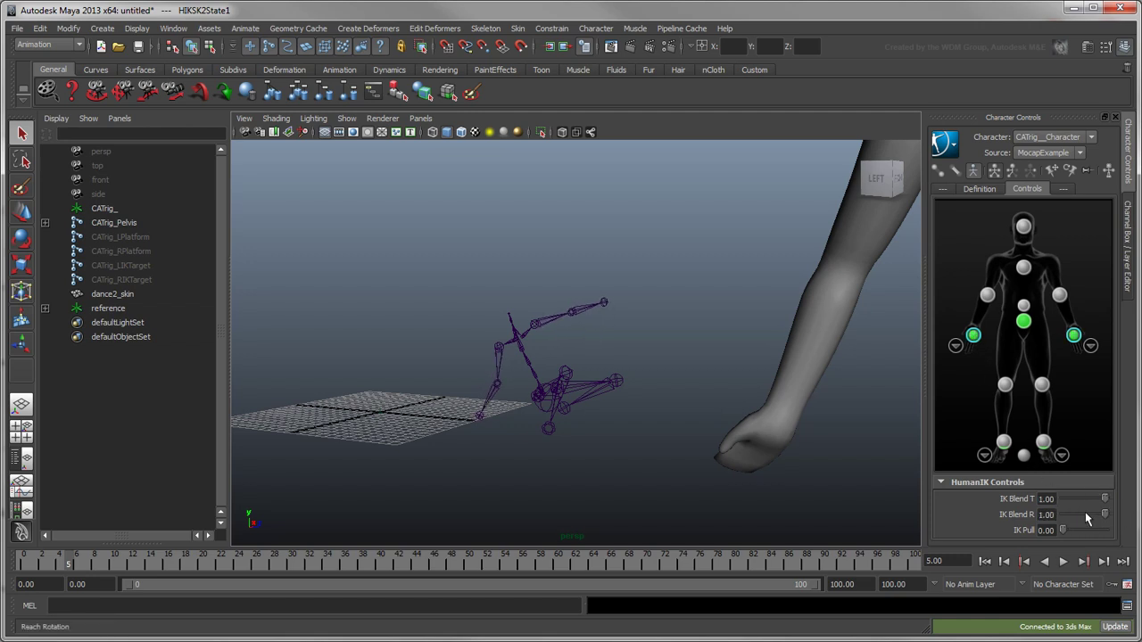
- Open the HumanIK definition properties of CATrig__Character and examine the Retarget Specific settings
{"action": "left_click", "coordinate": [945, 143]}
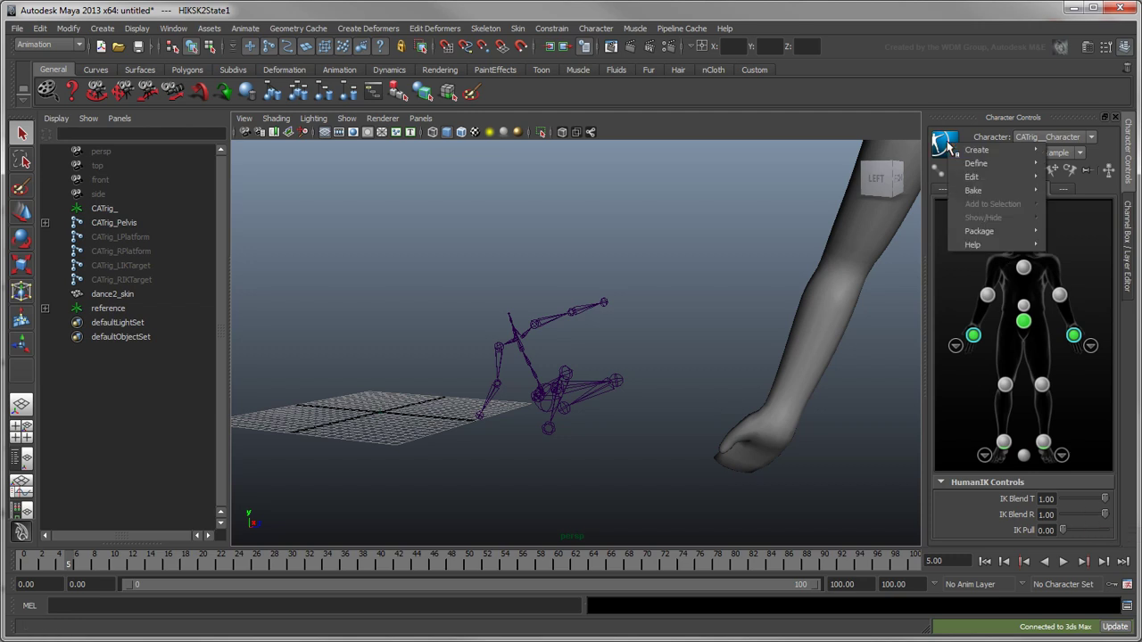
{"action": "mouse_move", "coordinate": [1009, 177]}
{"action": "mouse_move", "coordinate": [1085, 195]}
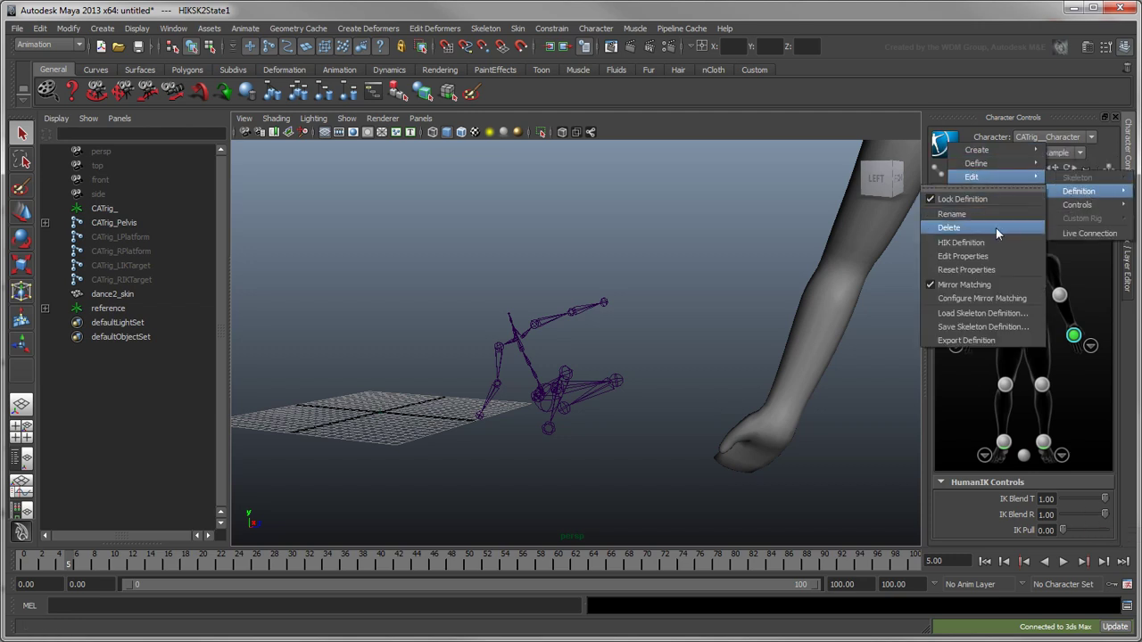
{"action": "left_click", "coordinate": [1002, 256]}
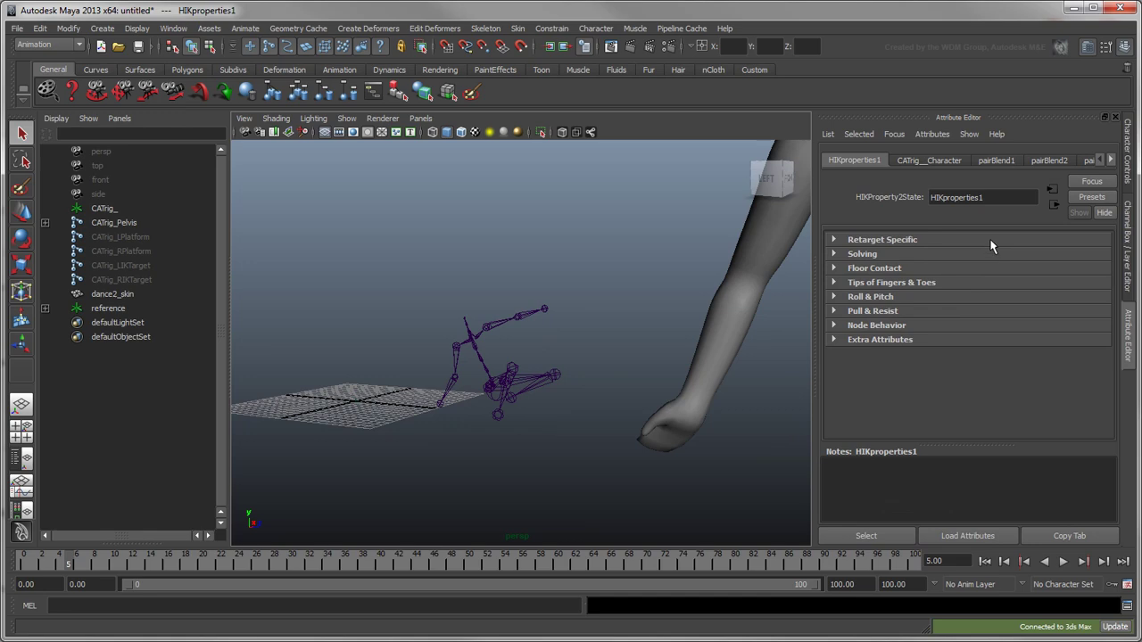
{"action": "left_click", "coordinate": [991, 241]}
{"action": "scroll", "coordinate": [1109, 290], "scroll_direction": "down", "scroll_amount": 1}
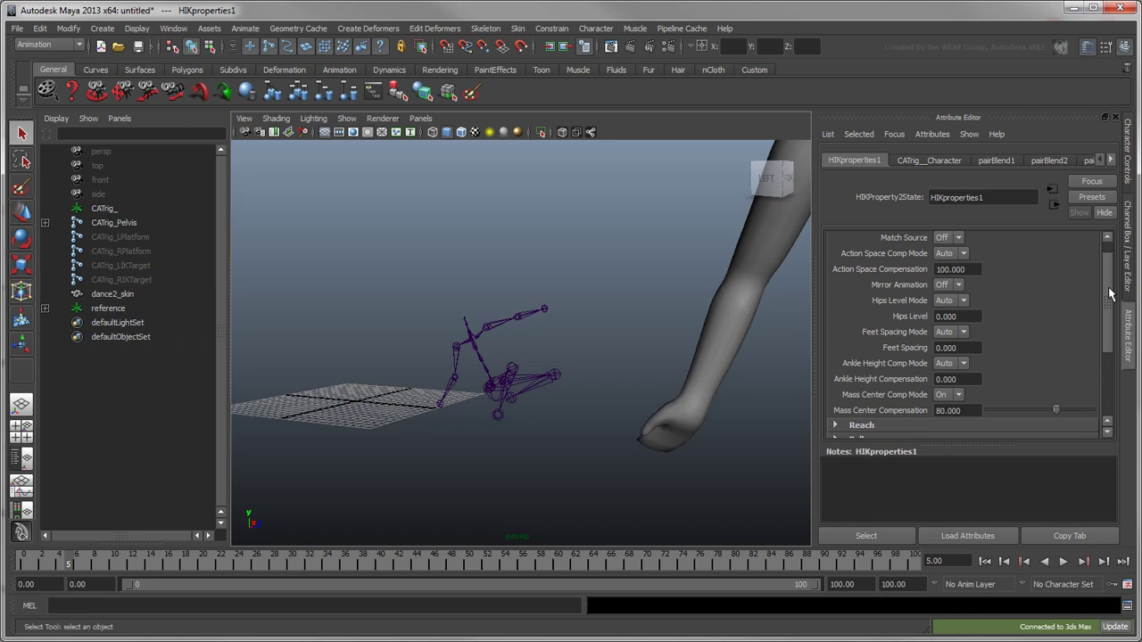
- Bake the retargeted animation of CATrig__Character to its skeleton
{"action": "left_click", "coordinate": [1134, 156]}
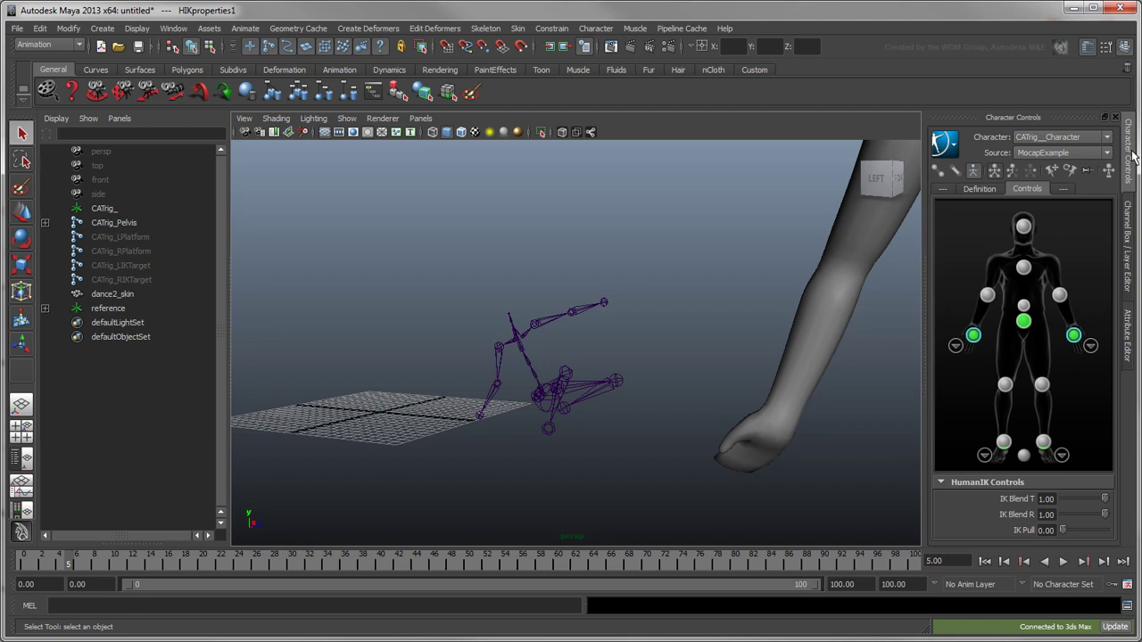
{"action": "left_click", "coordinate": [946, 143]}
{"action": "mouse_move", "coordinate": [1004, 187]}
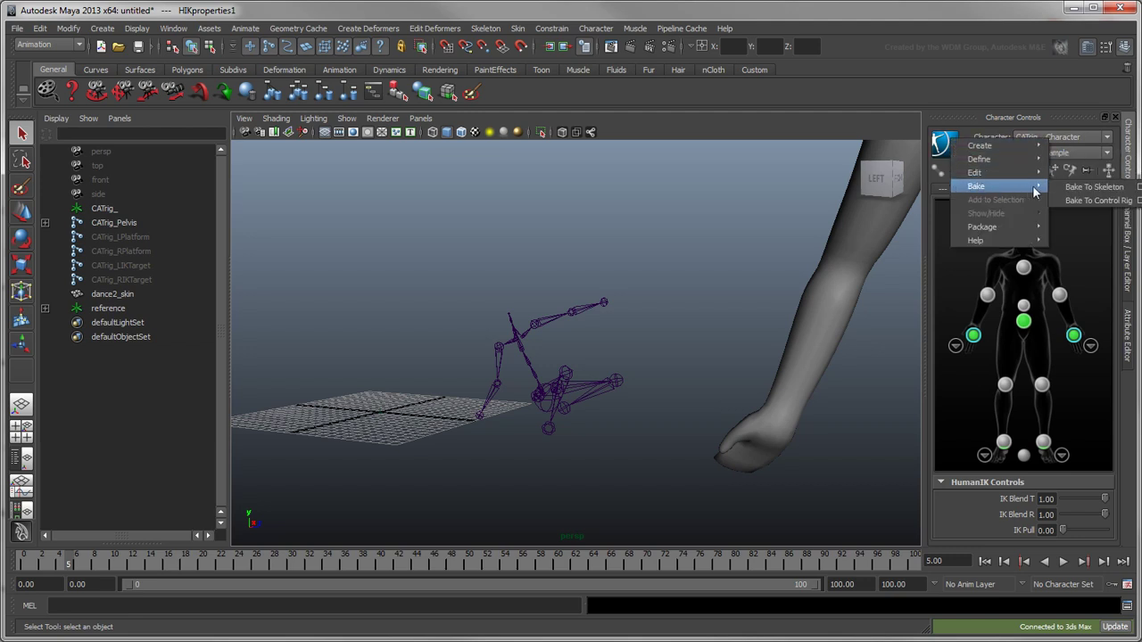
{"action": "left_click", "coordinate": [1094, 188]}
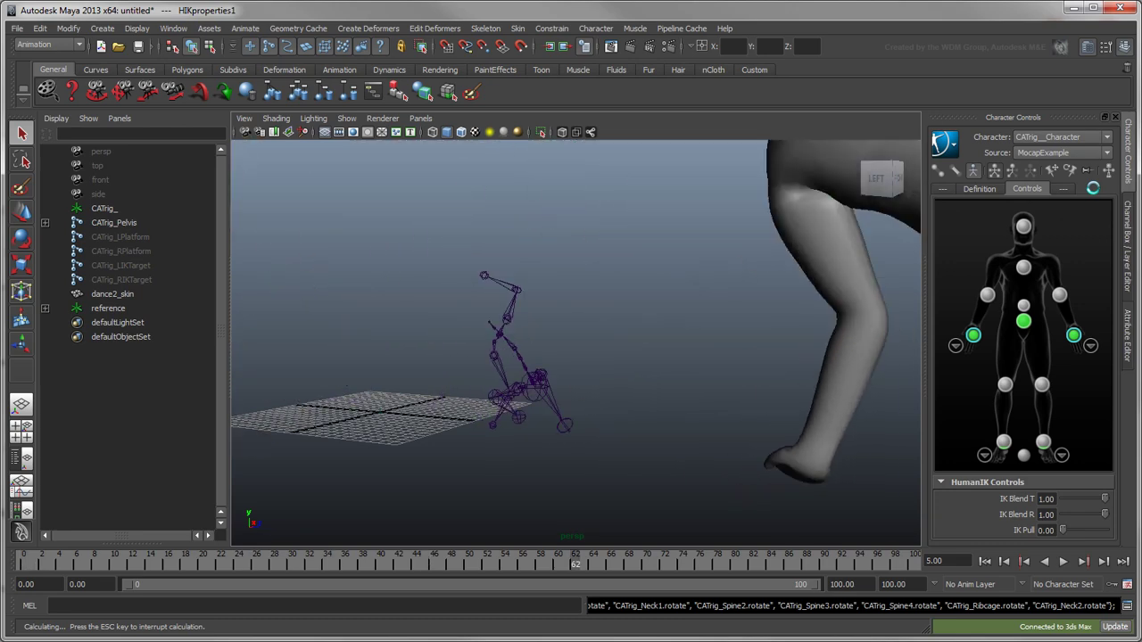
- Play the baked animation, return to frame 5, and inspect the keys on the CAT rig's right upper arm joint
{"action": "key", "text": "alt+v"}
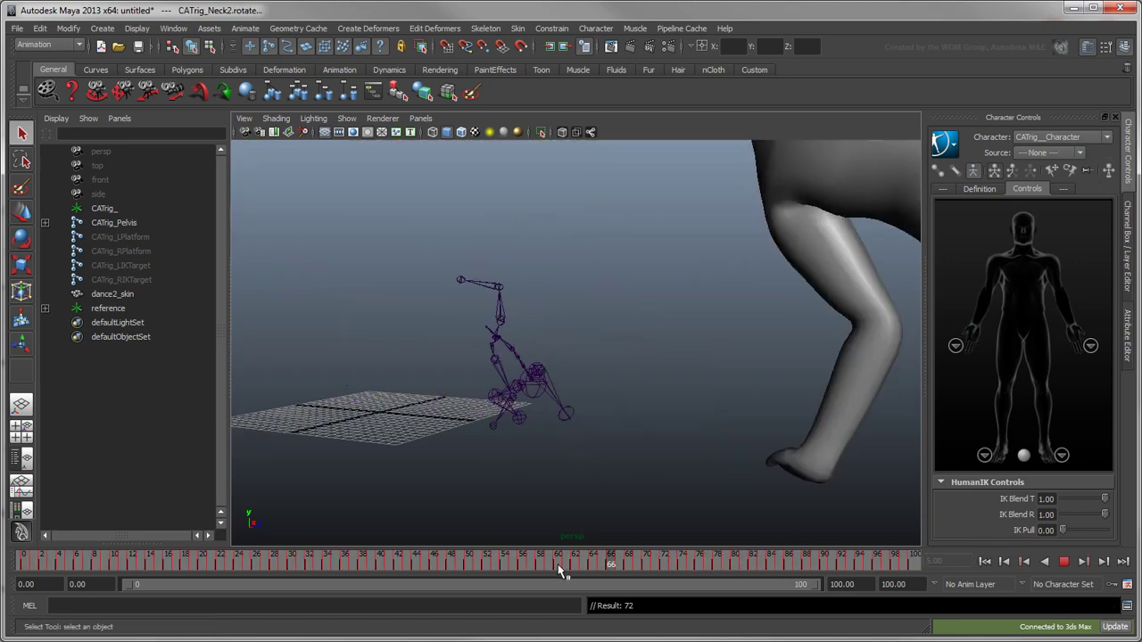
{"action": "left_click_drag", "start_coordinate": [560, 571], "coordinate": [74, 558]}
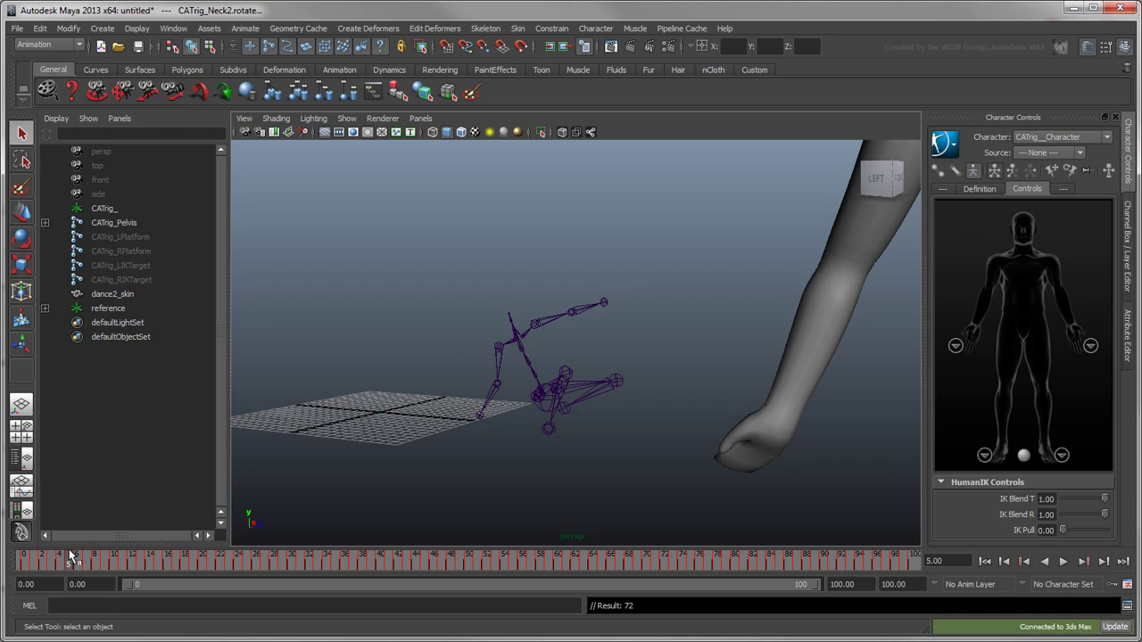
{"action": "left_click", "coordinate": [71, 557]}
{"action": "left_click", "coordinate": [500, 366]}
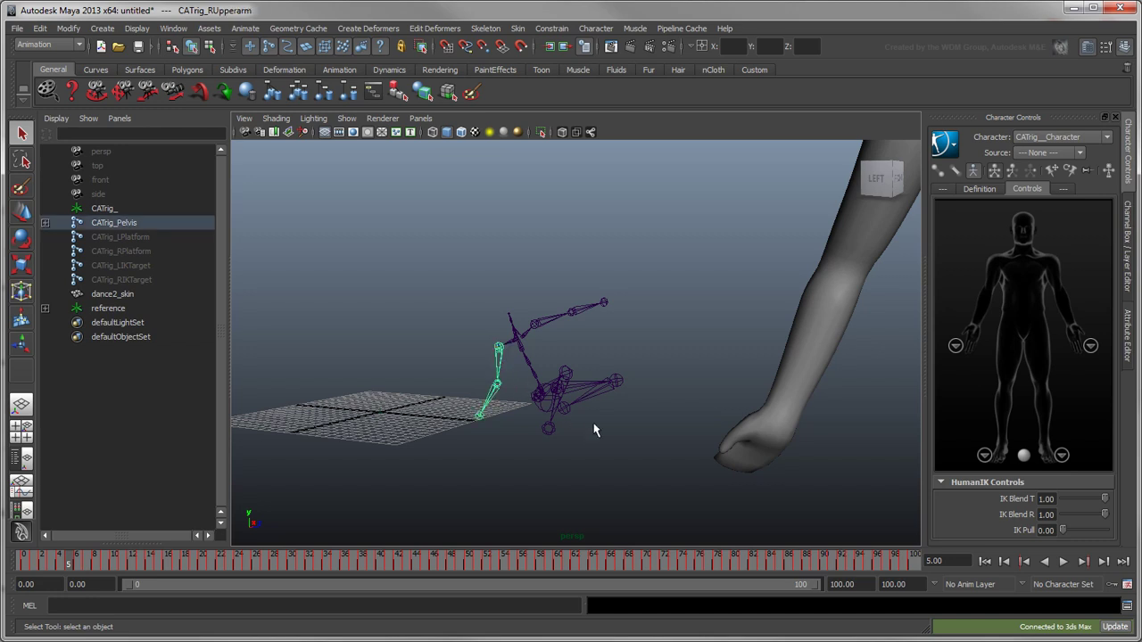
- Update the connected 3ds Max scene with the baked CAT rig animation and review the Send to 3ds Max options
{"action": "left_click", "coordinate": [1114, 628]}
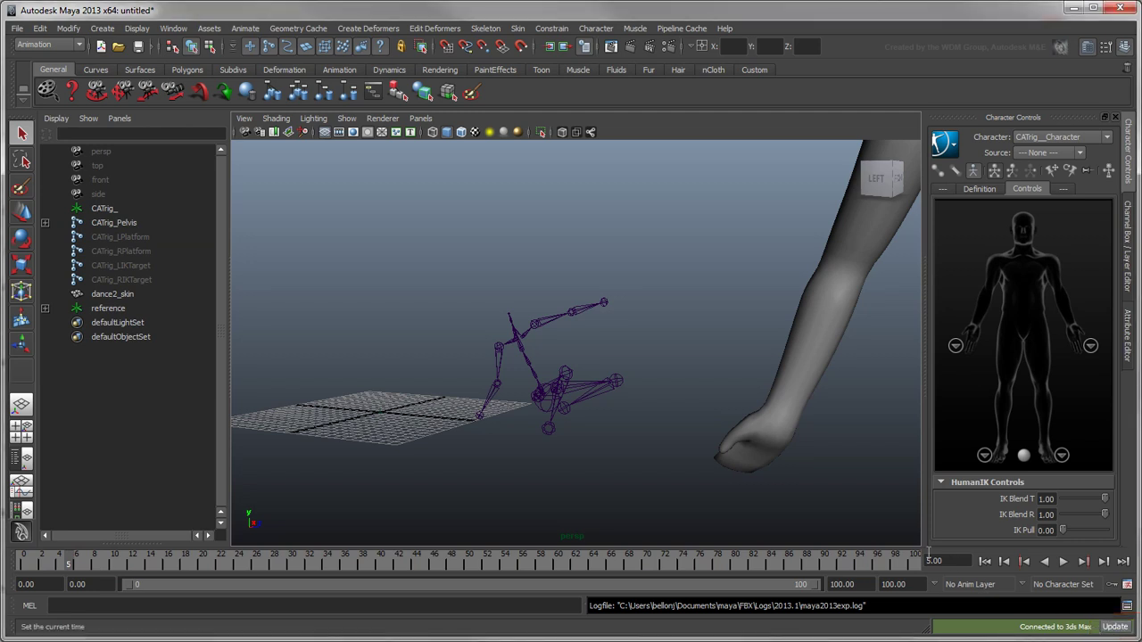
{"action": "left_click", "coordinate": [17, 28]}
{"action": "mouse_move", "coordinate": [84, 179]}
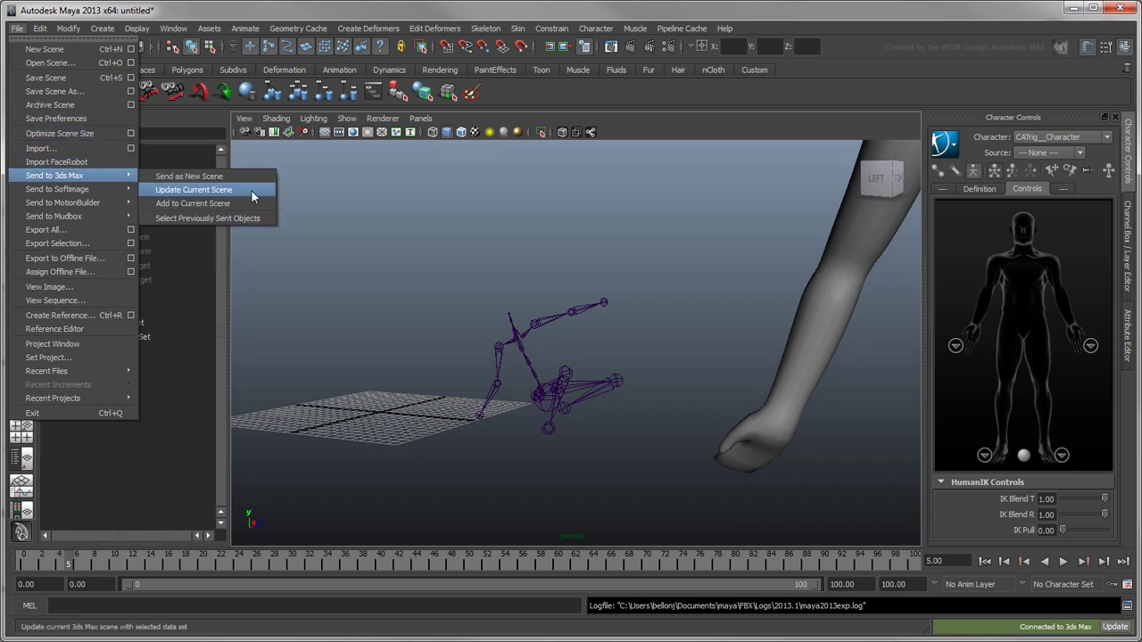
{"action": "left_click", "coordinate": [291, 194]}
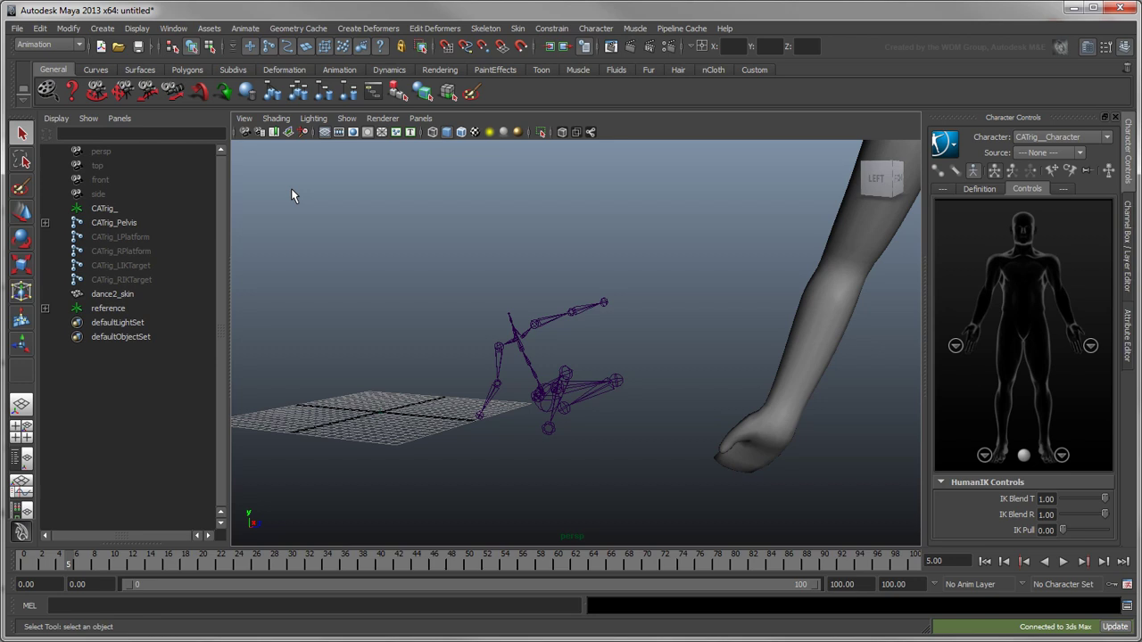
- Select CATrig_ and CATrig_Pelvis in the Outliner, send the selection to 3ds Max, and switch to 3ds Max
{"action": "left_click", "coordinate": [105, 211]}
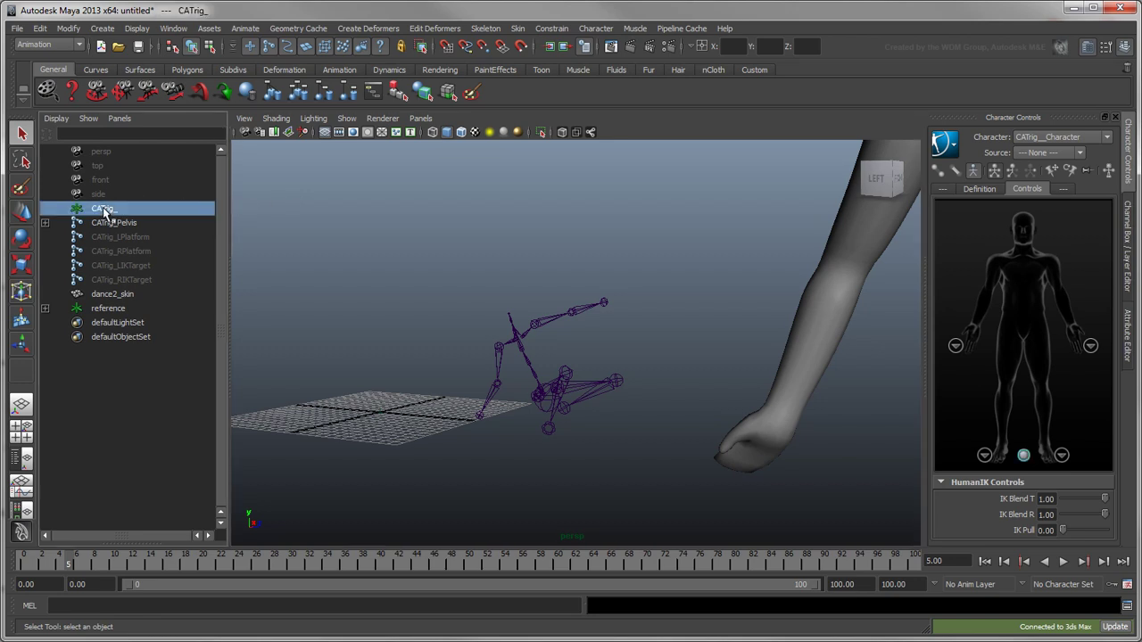
{"action": "left_click", "coordinate": [127, 225], "text": "ctrl"}
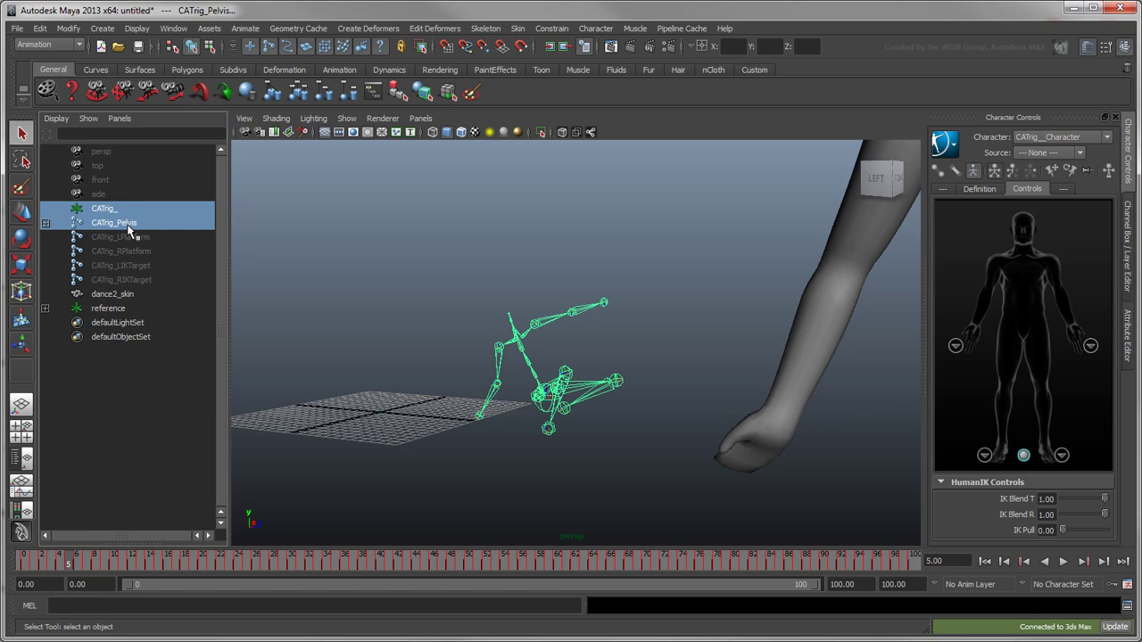
{"action": "left_click", "coordinate": [18, 29]}
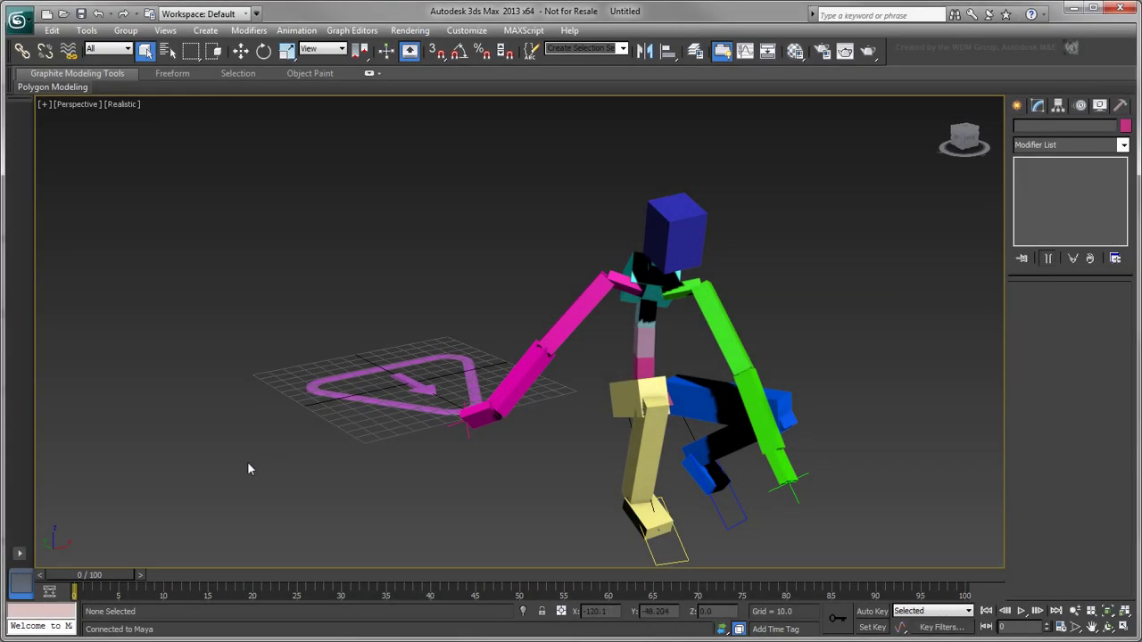
- Scrub the CAT rig's transferred animation to frame 51 and examine the pose from another angle
{"action": "left_click_drag", "start_coordinate": [101, 574], "coordinate": [528, 594]}
{"action": "key", "text": "q"}
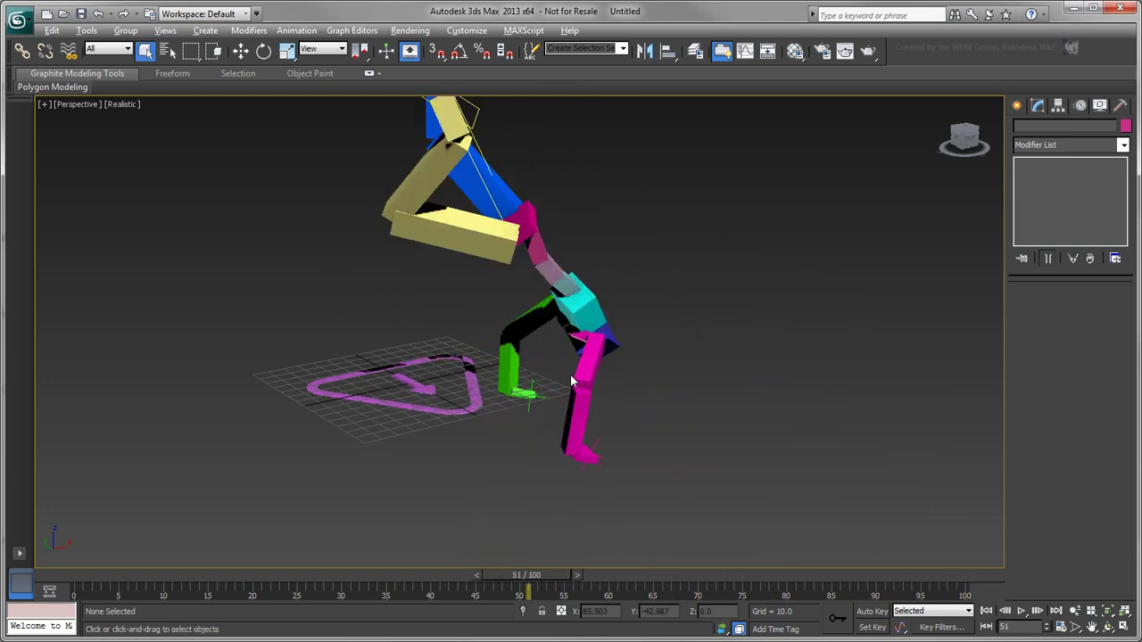
{"action": "middle_click_drag", "start_coordinate": [535, 393], "coordinate": [562, 406], "text": "alt"}
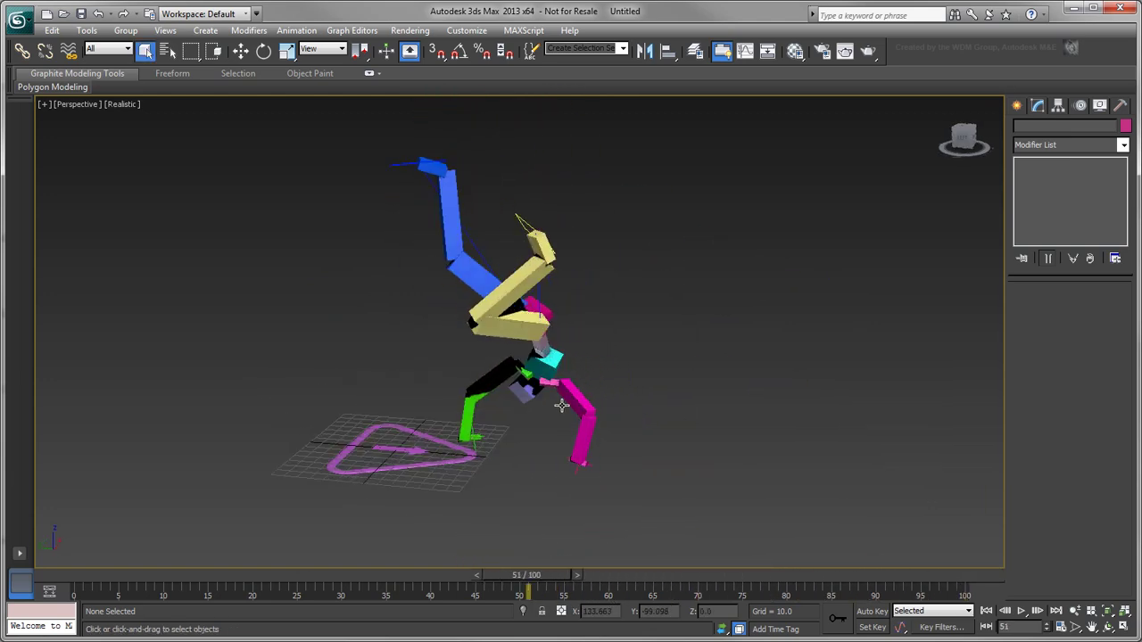
- Move the CATrig_RPlatform foot target up to about Y -105, Z 223 to test the right leg's IK, checking its IK/FK setting
{"action": "left_click", "coordinate": [521, 220]}
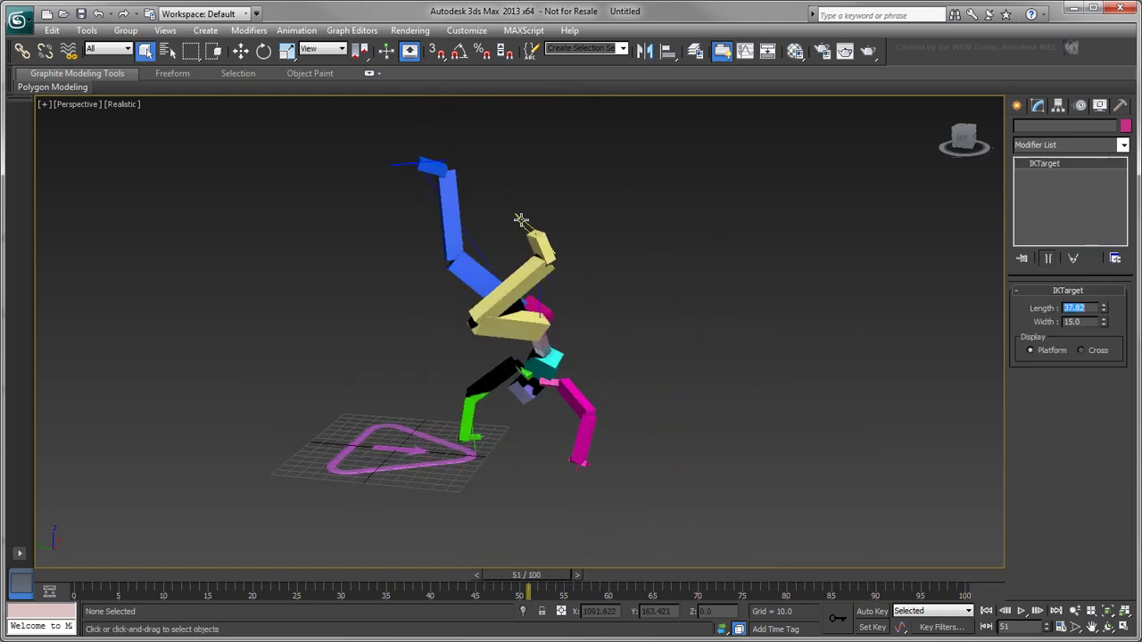
{"action": "left_click", "coordinate": [1081, 105]}
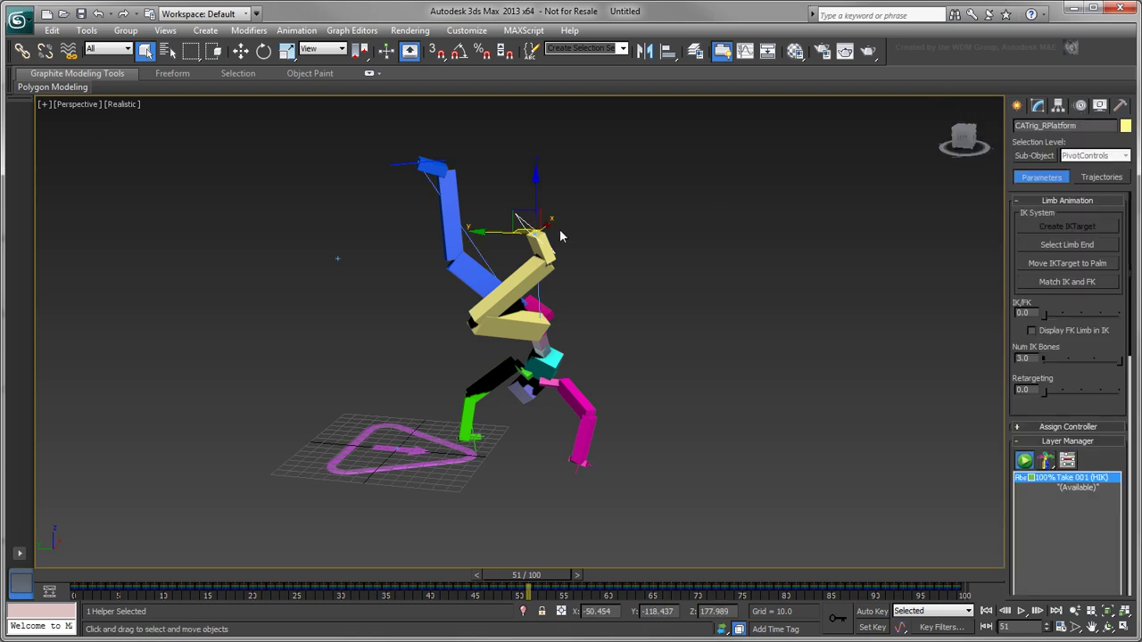
{"action": "key", "text": "w"}
{"action": "left_click_drag", "start_coordinate": [522, 212], "coordinate": [504, 145]}
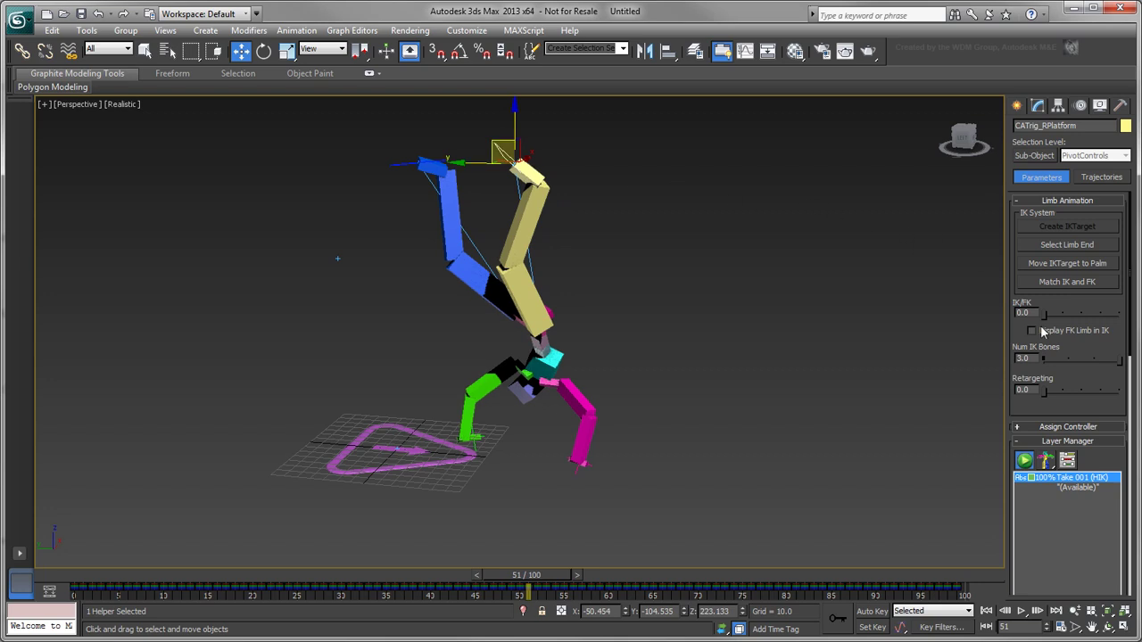
{"action": "mouse_move", "coordinate": [1044, 314]}
{"action": "left_mouse_down"}
{"action": "mouse_move", "coordinate": [1115, 314]}
{"action": "mouse_move", "coordinate": [1044, 314]}
{"action": "left_mouse_up"}
- Move the CATrig_RIKTarget hand target to about Y -117, Z 36, and review its IK/FK setting and the Take 001 (HIK) layer
{"action": "left_click", "coordinate": [577, 465]}
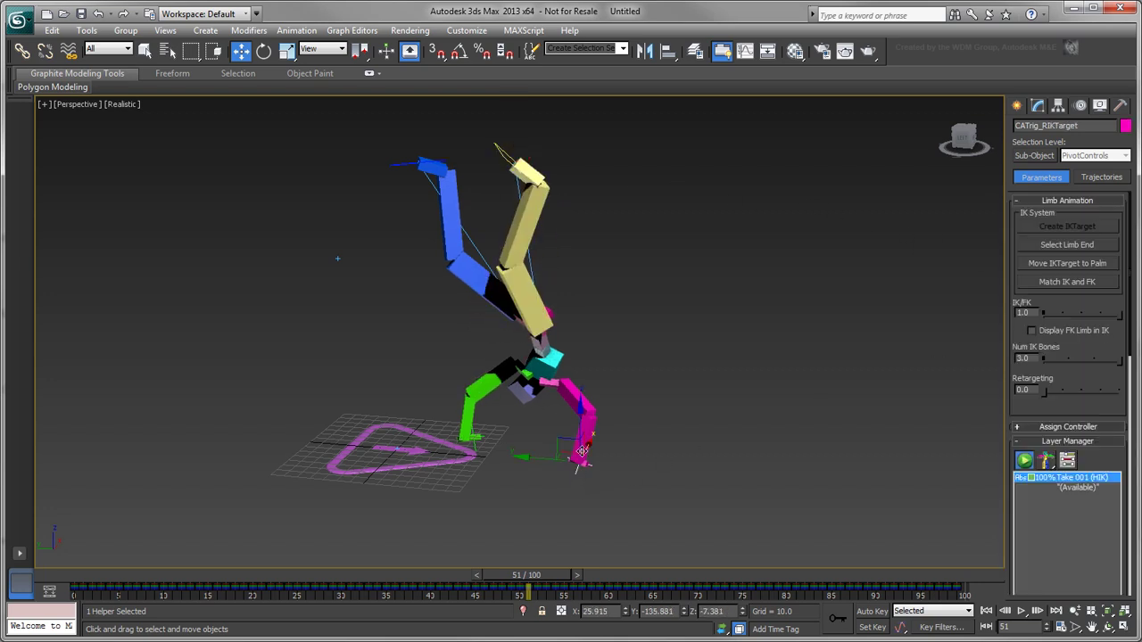
{"action": "left_click_drag", "start_coordinate": [580, 459], "coordinate": [580, 371]}
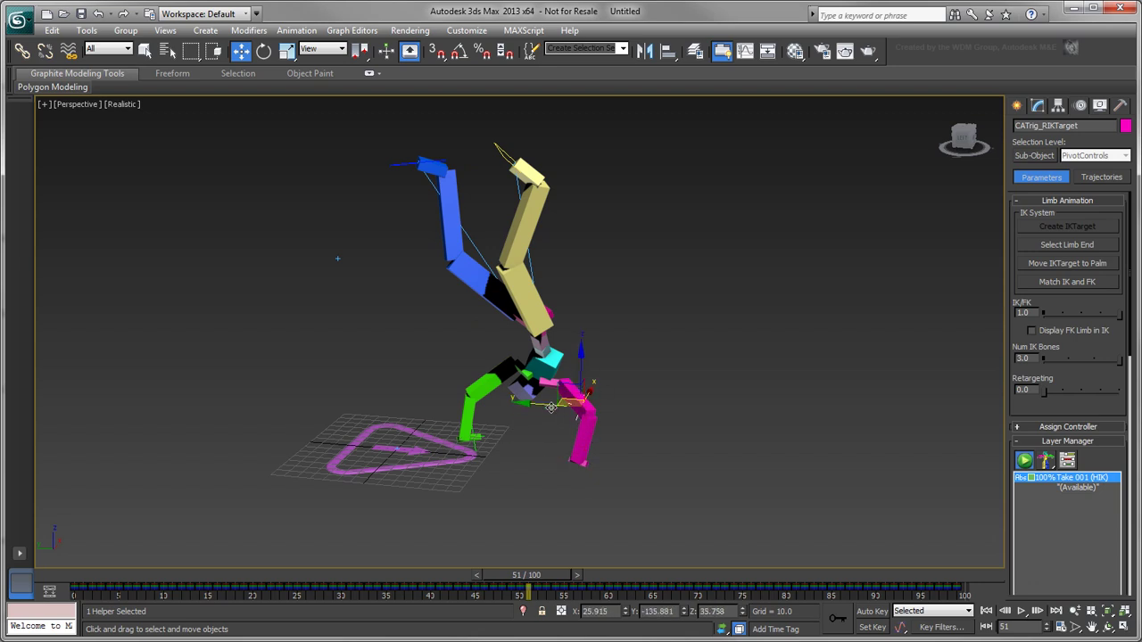
{"action": "left_click_drag", "start_coordinate": [545, 410], "coordinate": [519, 403]}
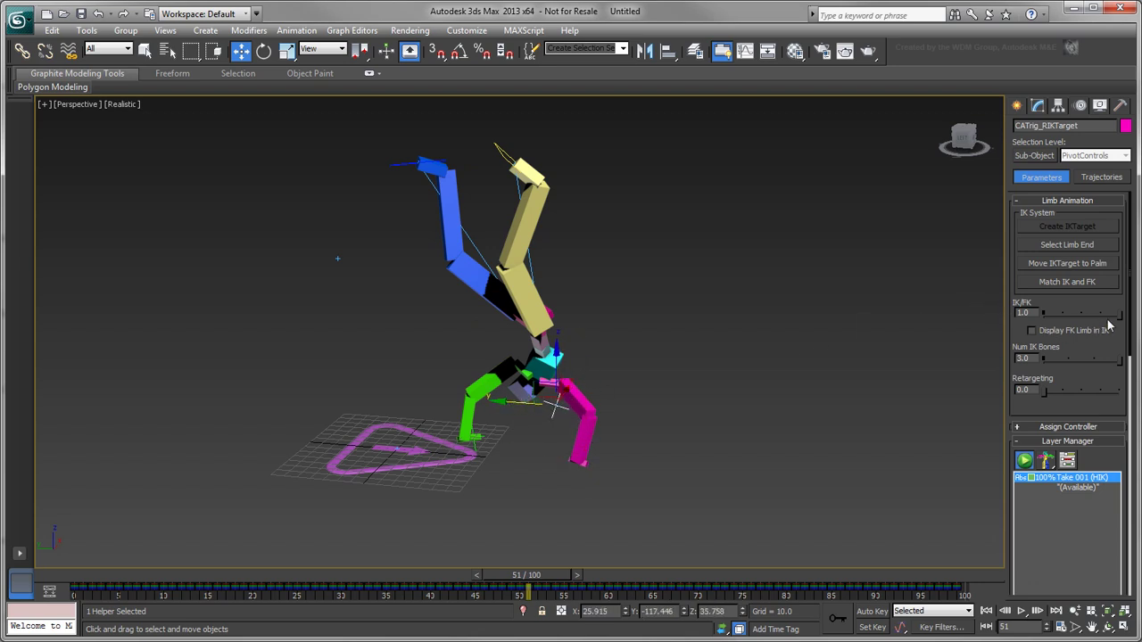
{"action": "mouse_move", "coordinate": [1119, 315]}
{"action": "left_mouse_down"}
{"action": "mouse_move", "coordinate": [1057, 314]}
{"action": "mouse_move", "coordinate": [1119, 315]}
{"action": "left_mouse_up"}
{"action": "left_click_drag", "start_coordinate": [1134, 353], "coordinate": [1134, 418]}
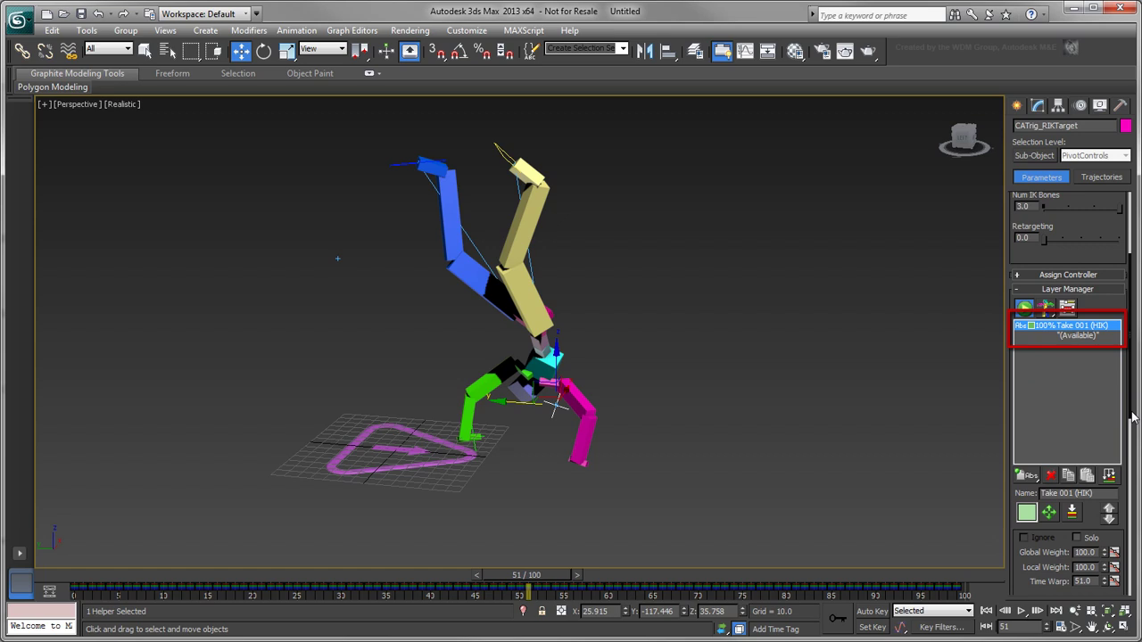